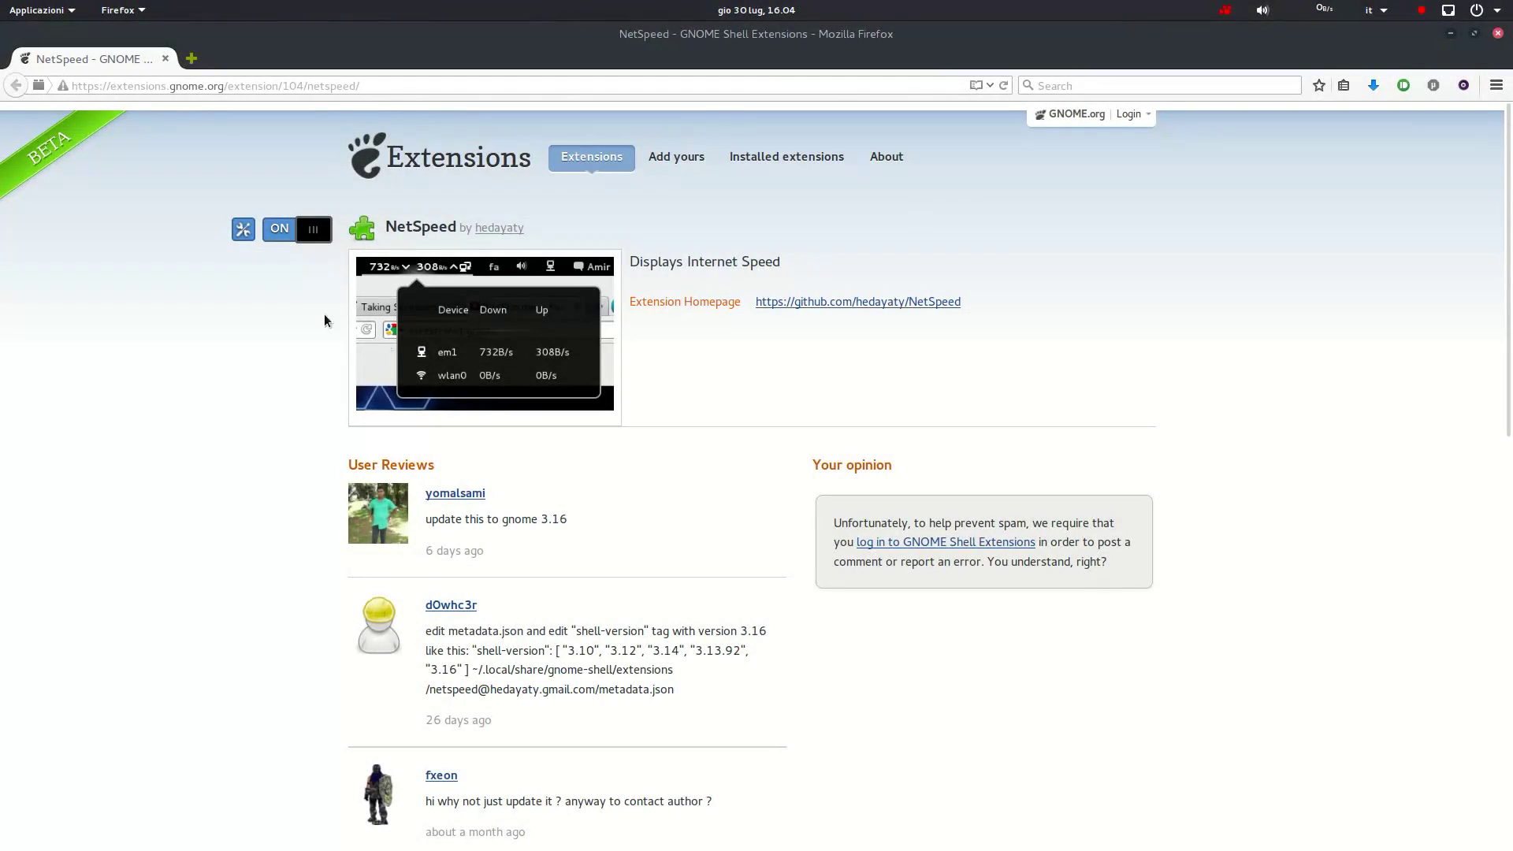
Open the NetSpeed indicator to view the download and upload speed of each network device
drag(386, 230, 470, 237)
click(532, 207)
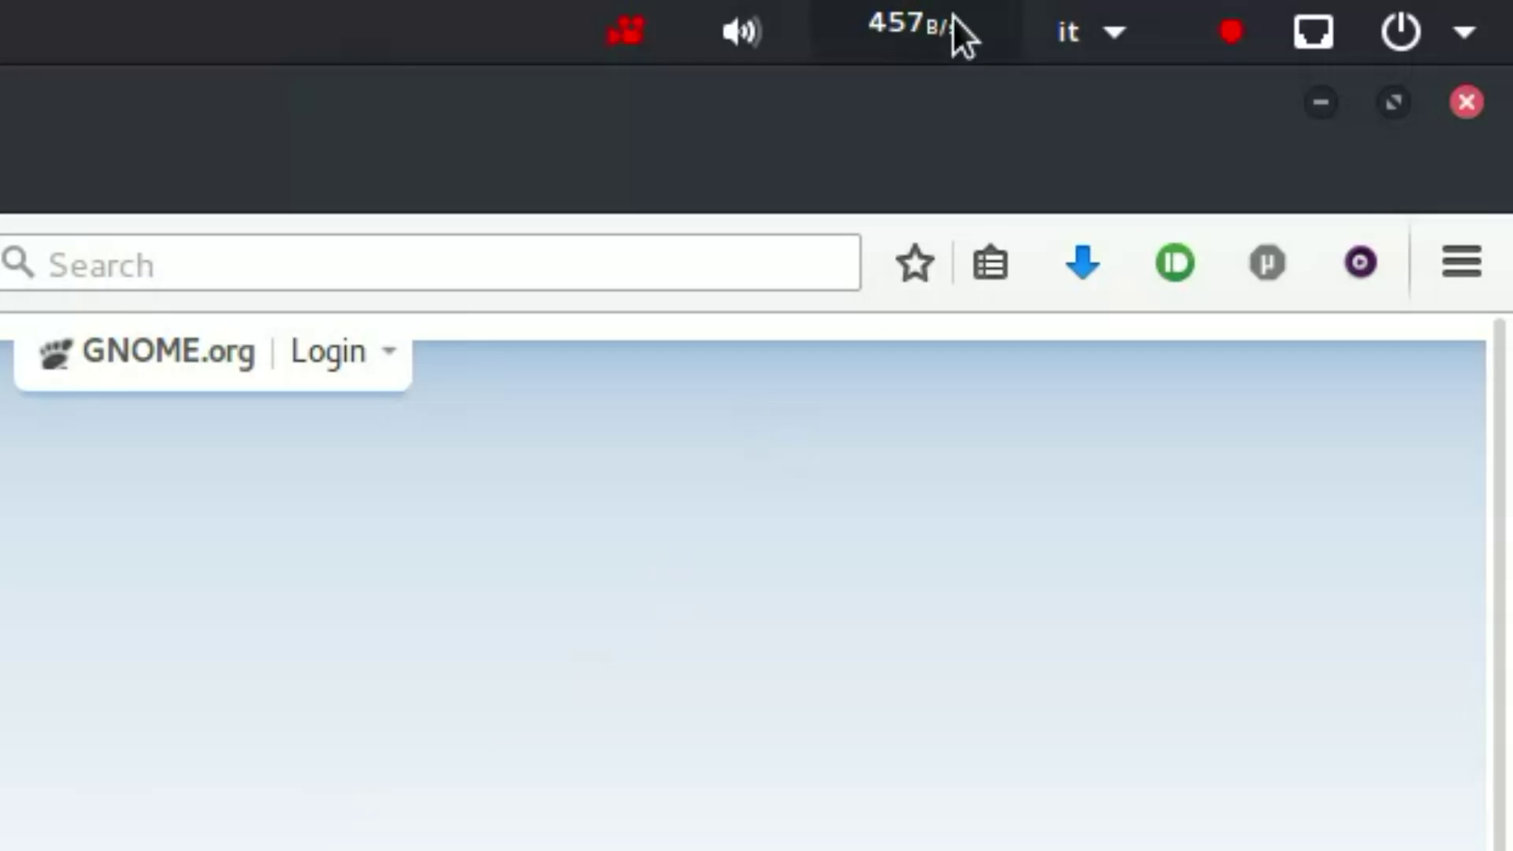
click(977, 30)
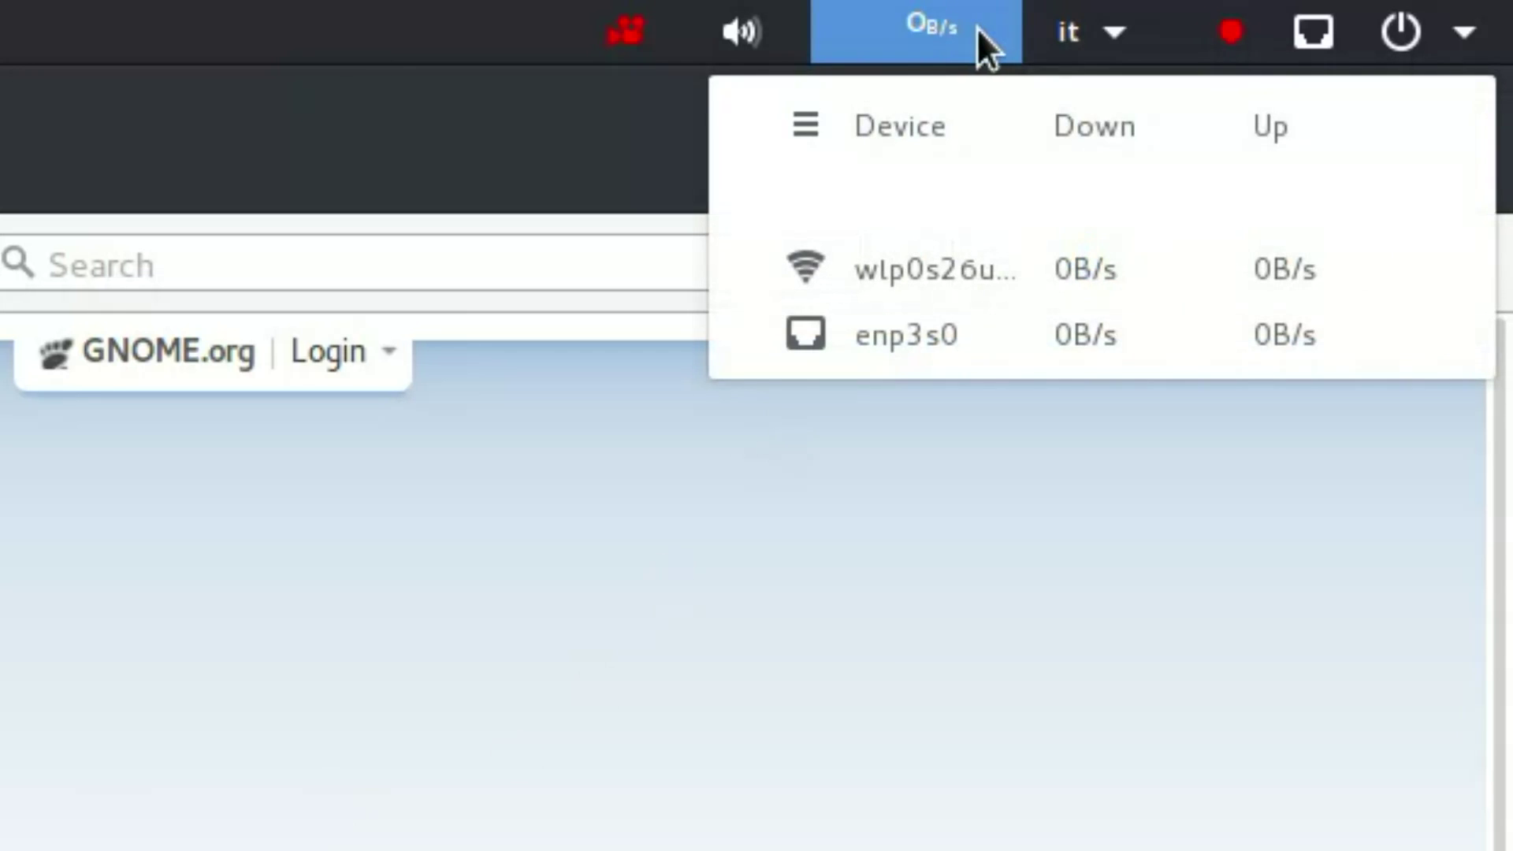
click(938, 55)
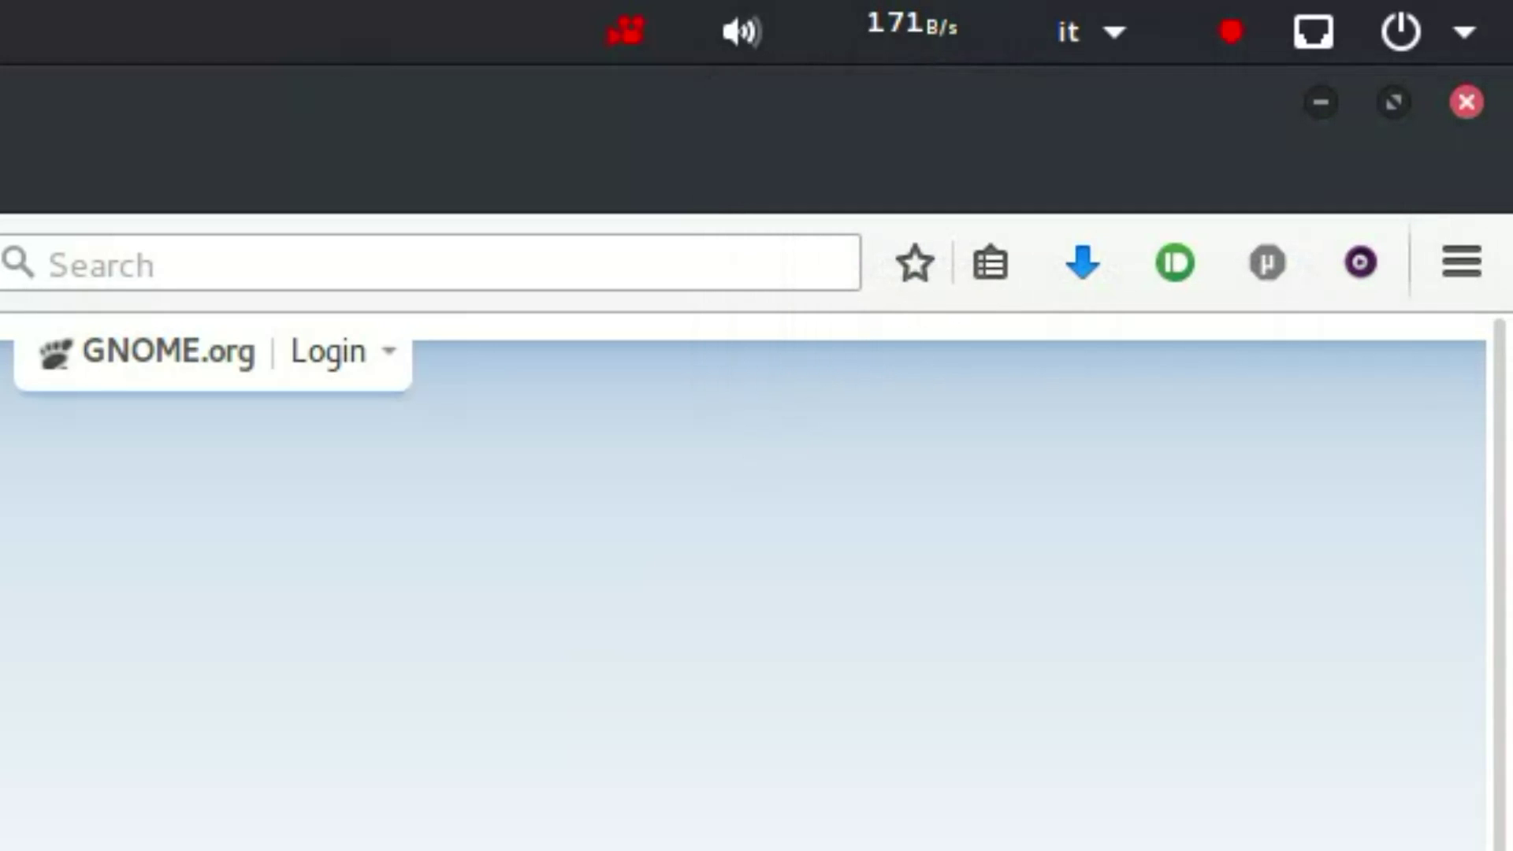
Load a YouTube video page in a new tab and check the speed readout of the NetSpeed indicator
key(ctrl+t)
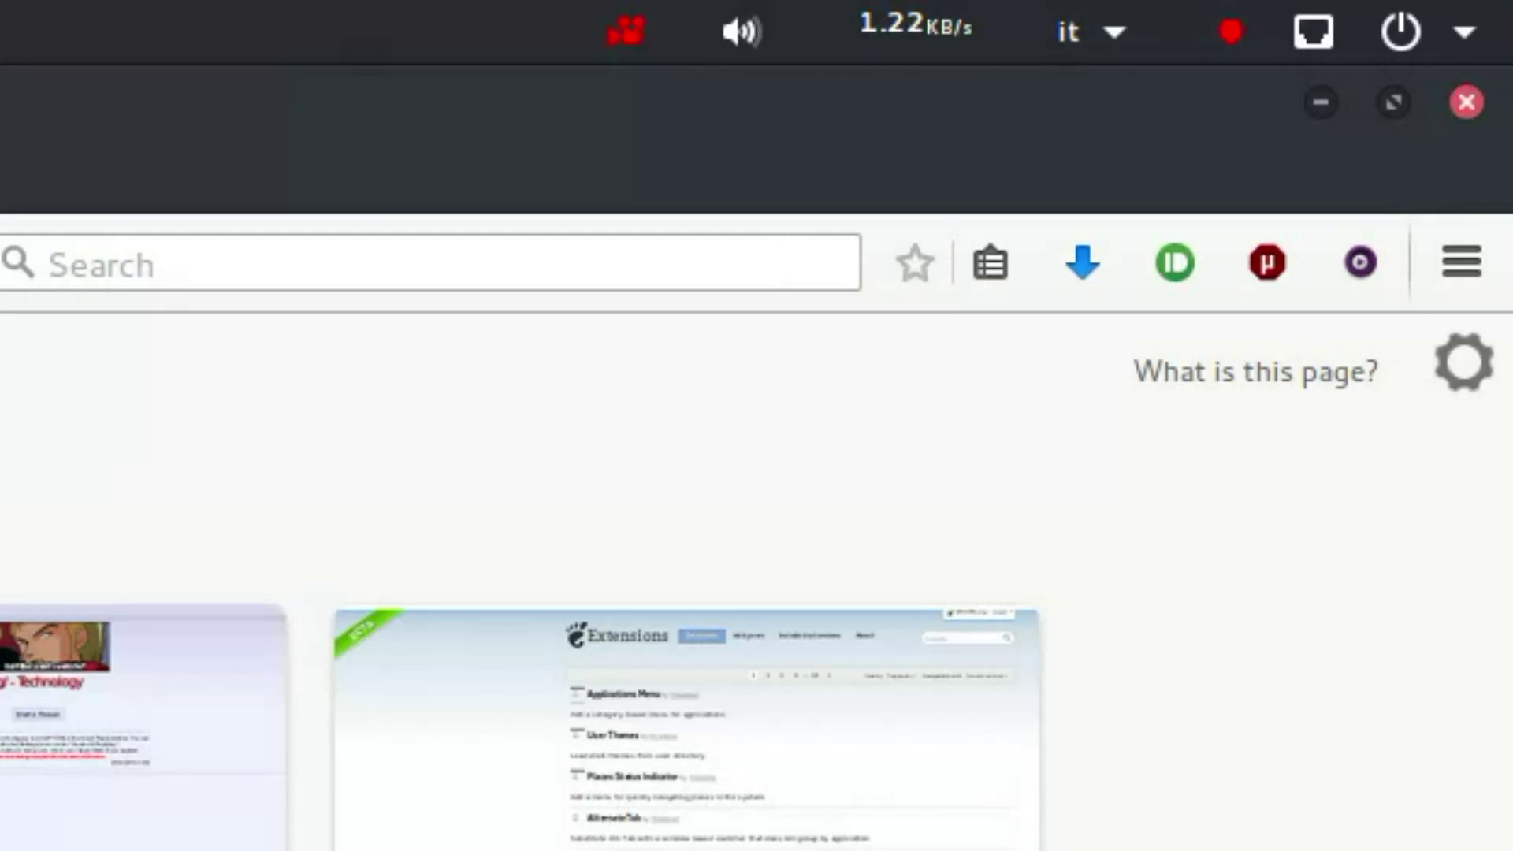
key(alt+Home)
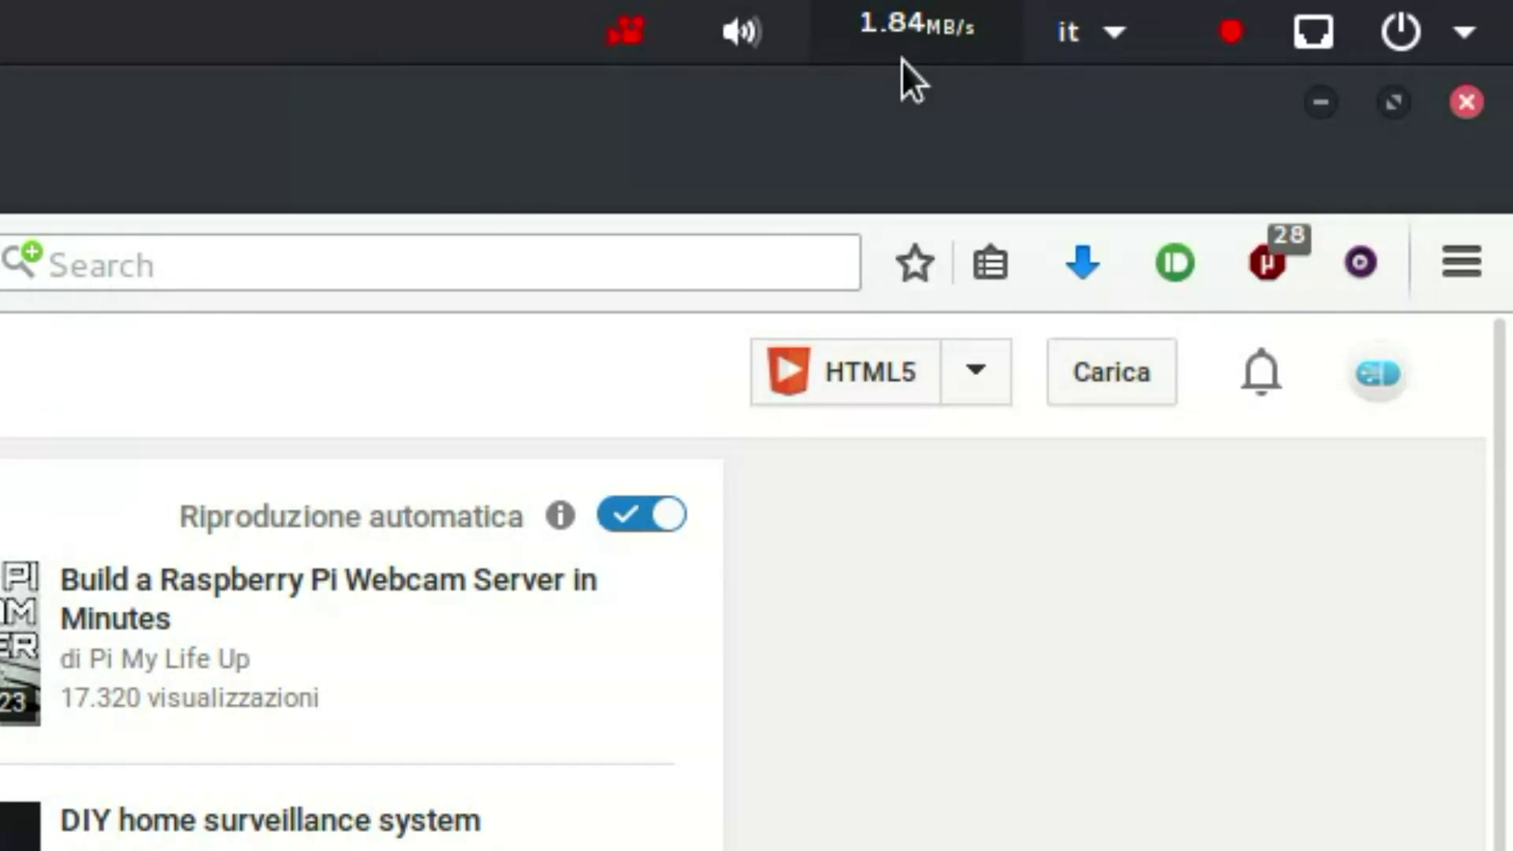
click(905, 57)
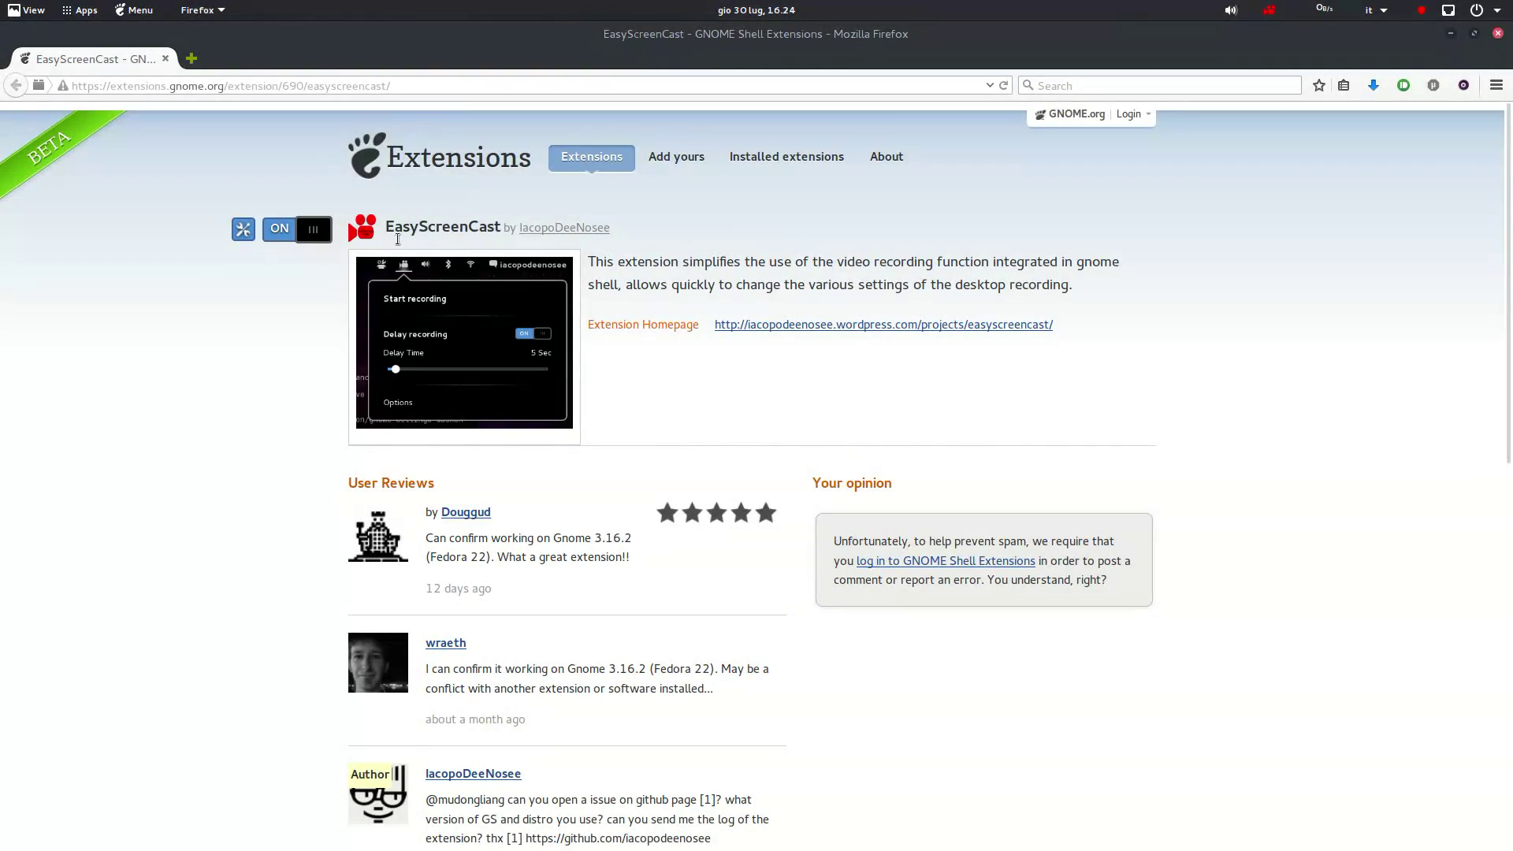
Open the EasyScreenCast options and review the Area Screencast, Opzioni Screencast, Screencast file and GStreamer Pipeline settings
drag(398, 239, 520, 236)
click(519, 218)
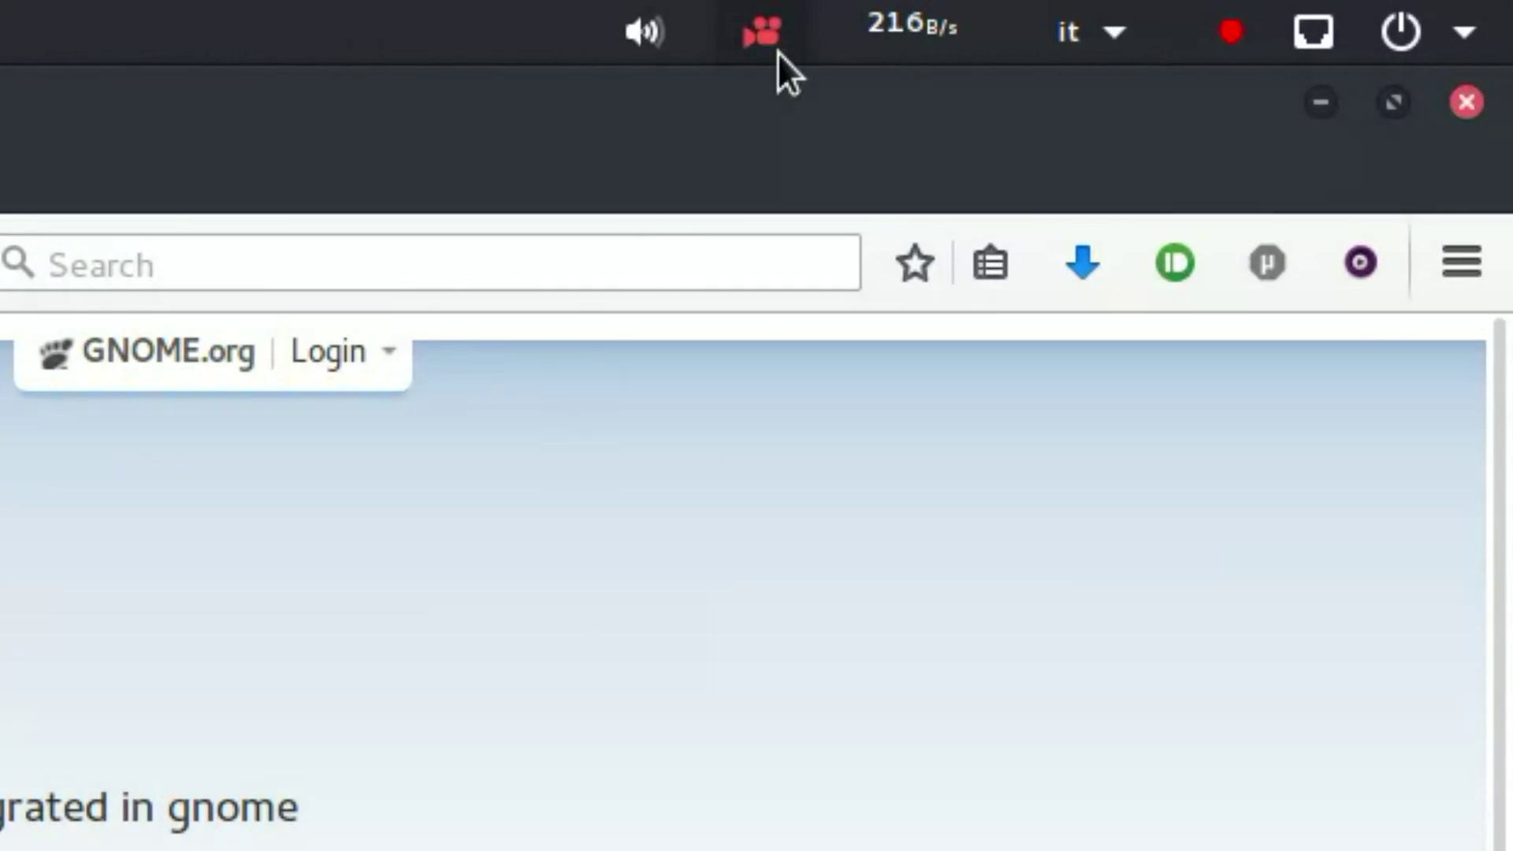
click(777, 50)
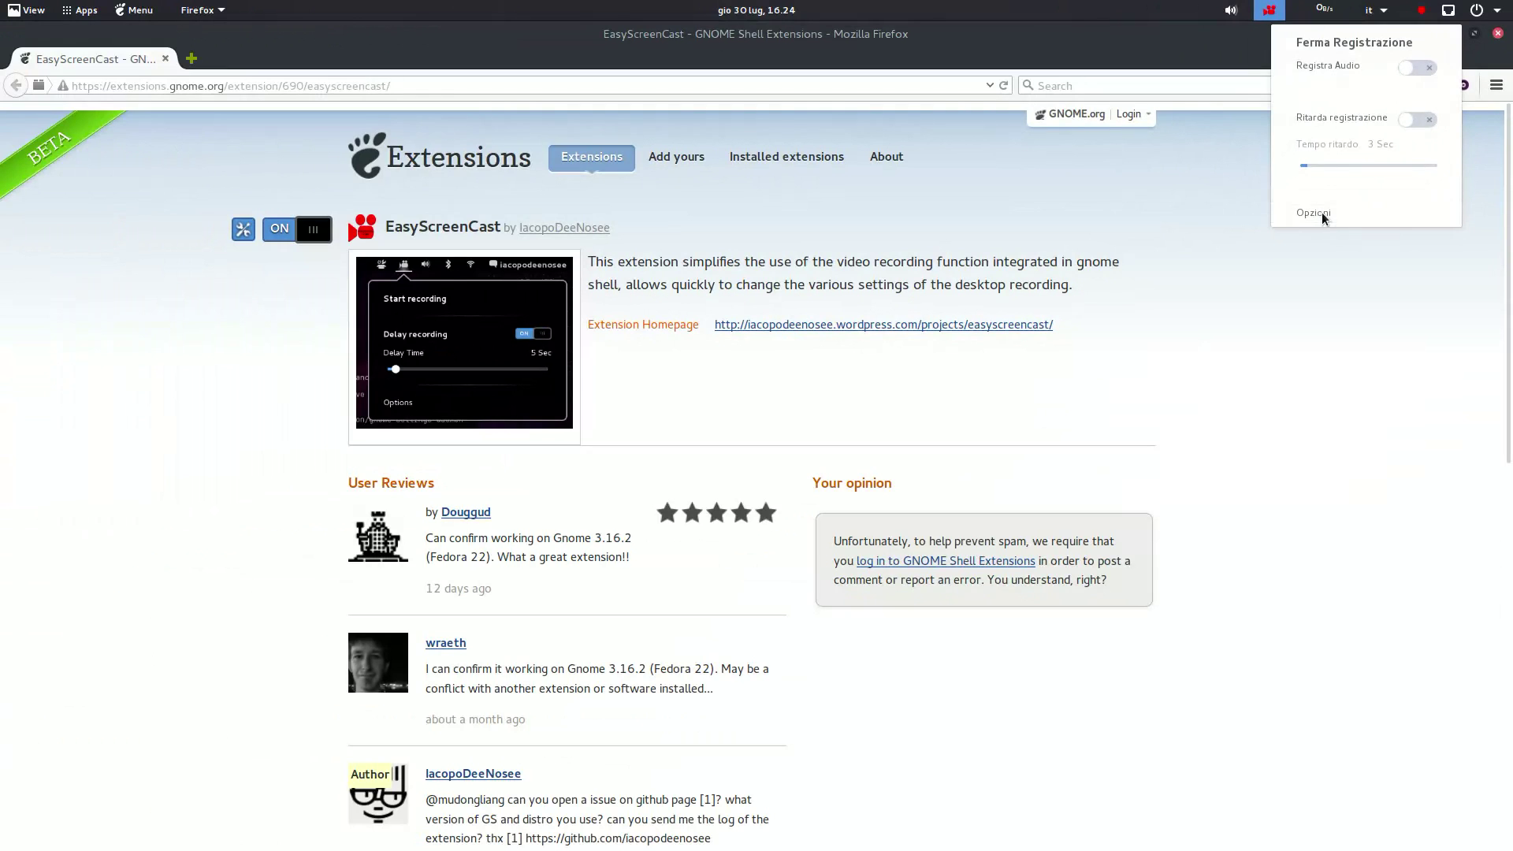
click(1226, 316)
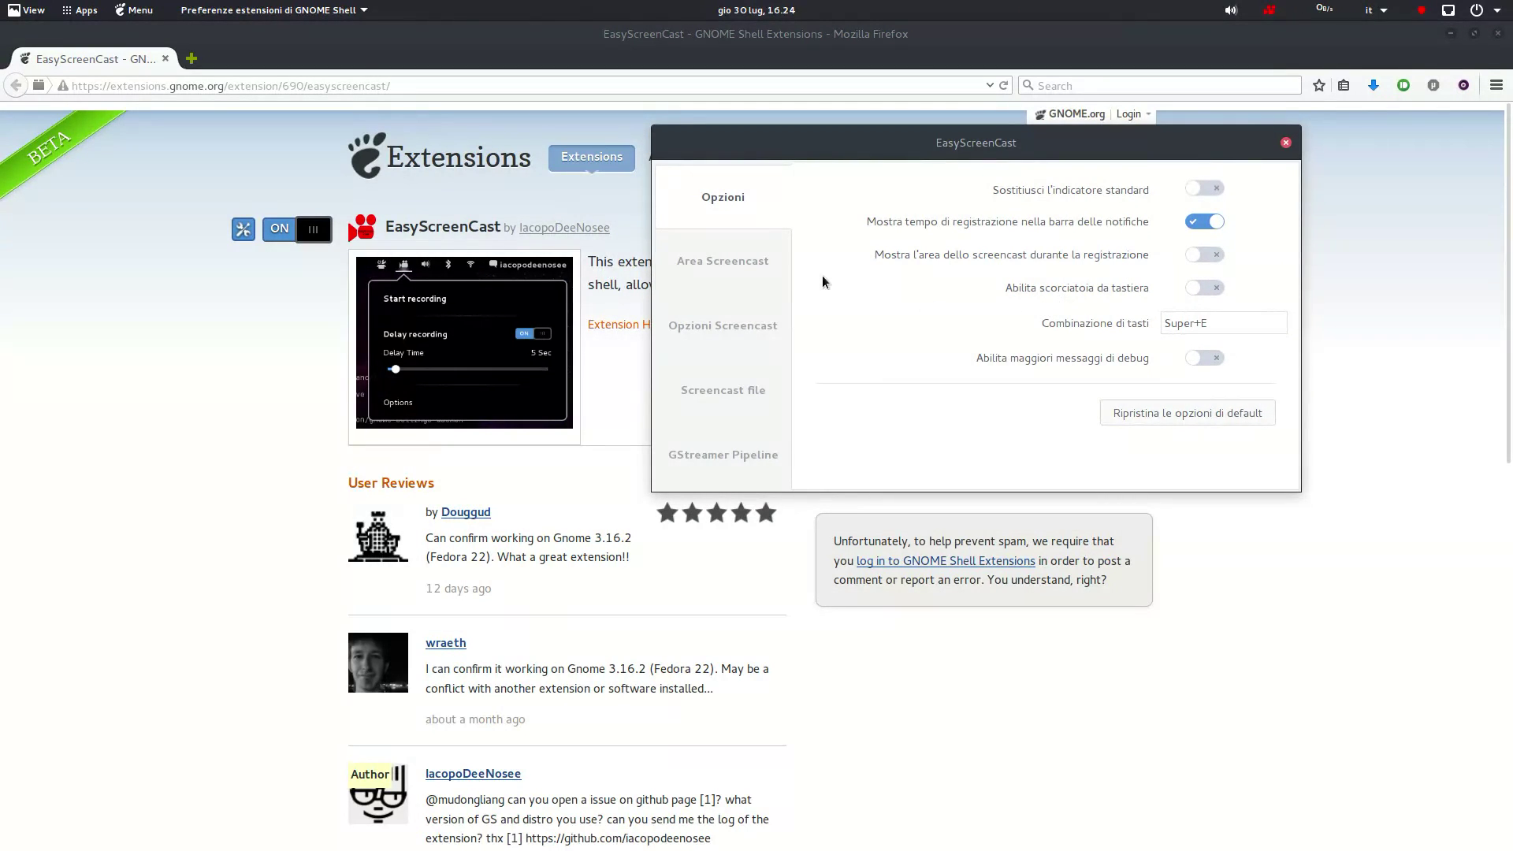
click(760, 270)
click(730, 326)
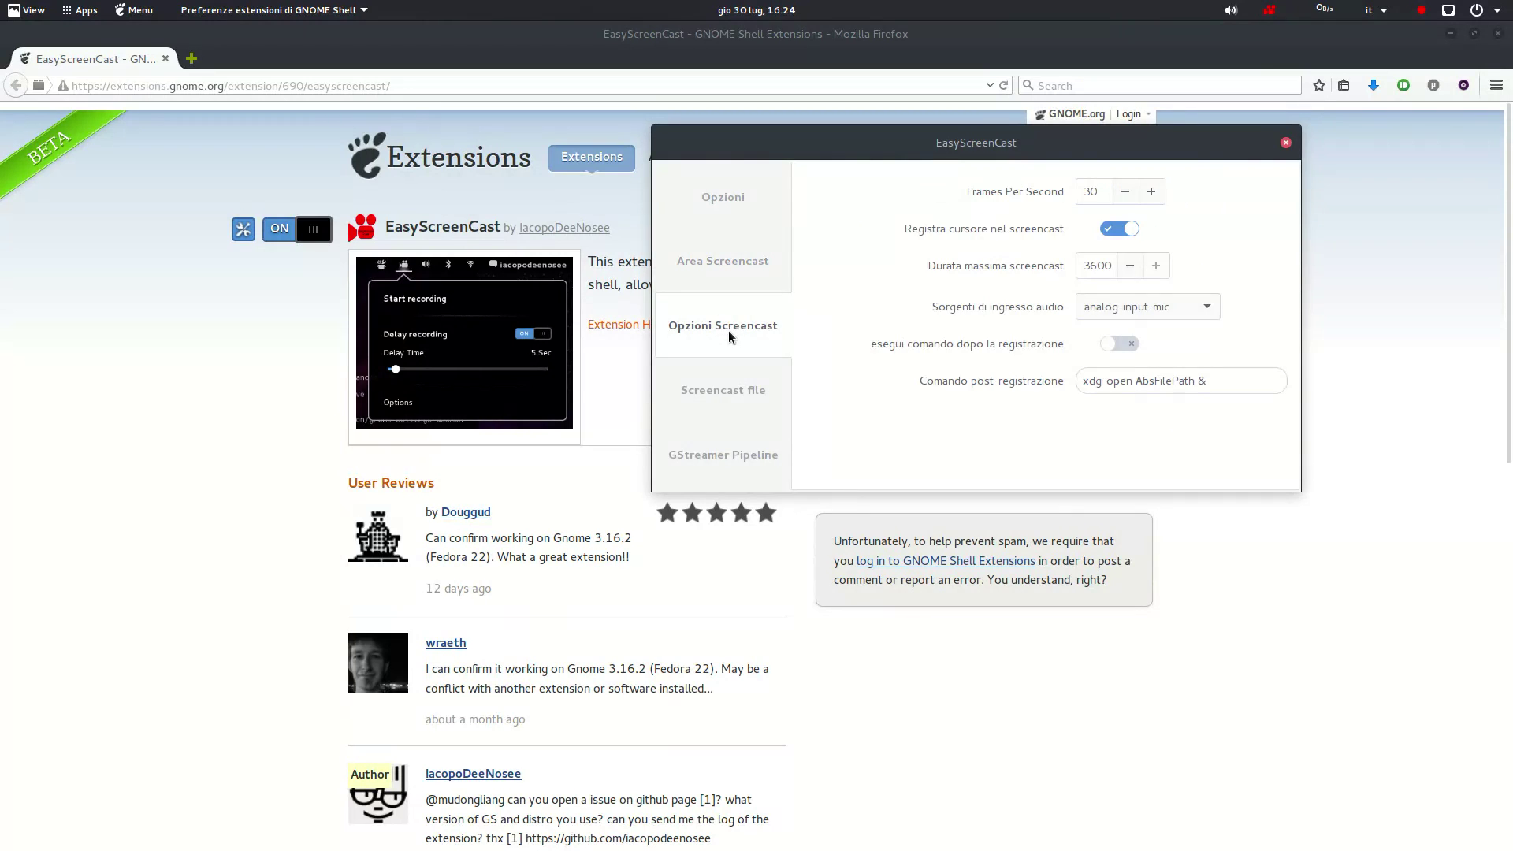
click(725, 391)
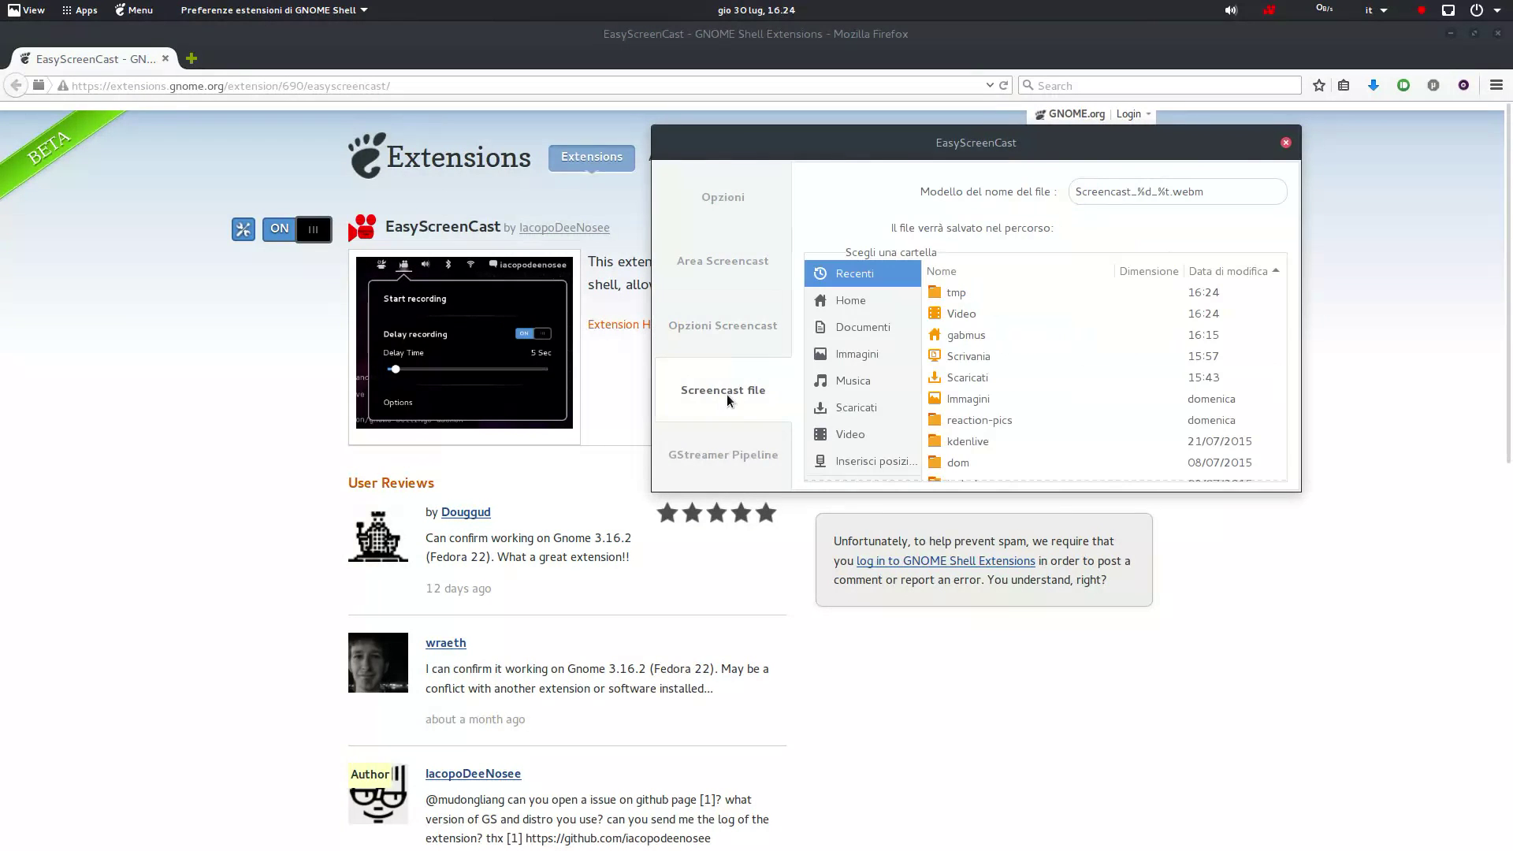
click(736, 473)
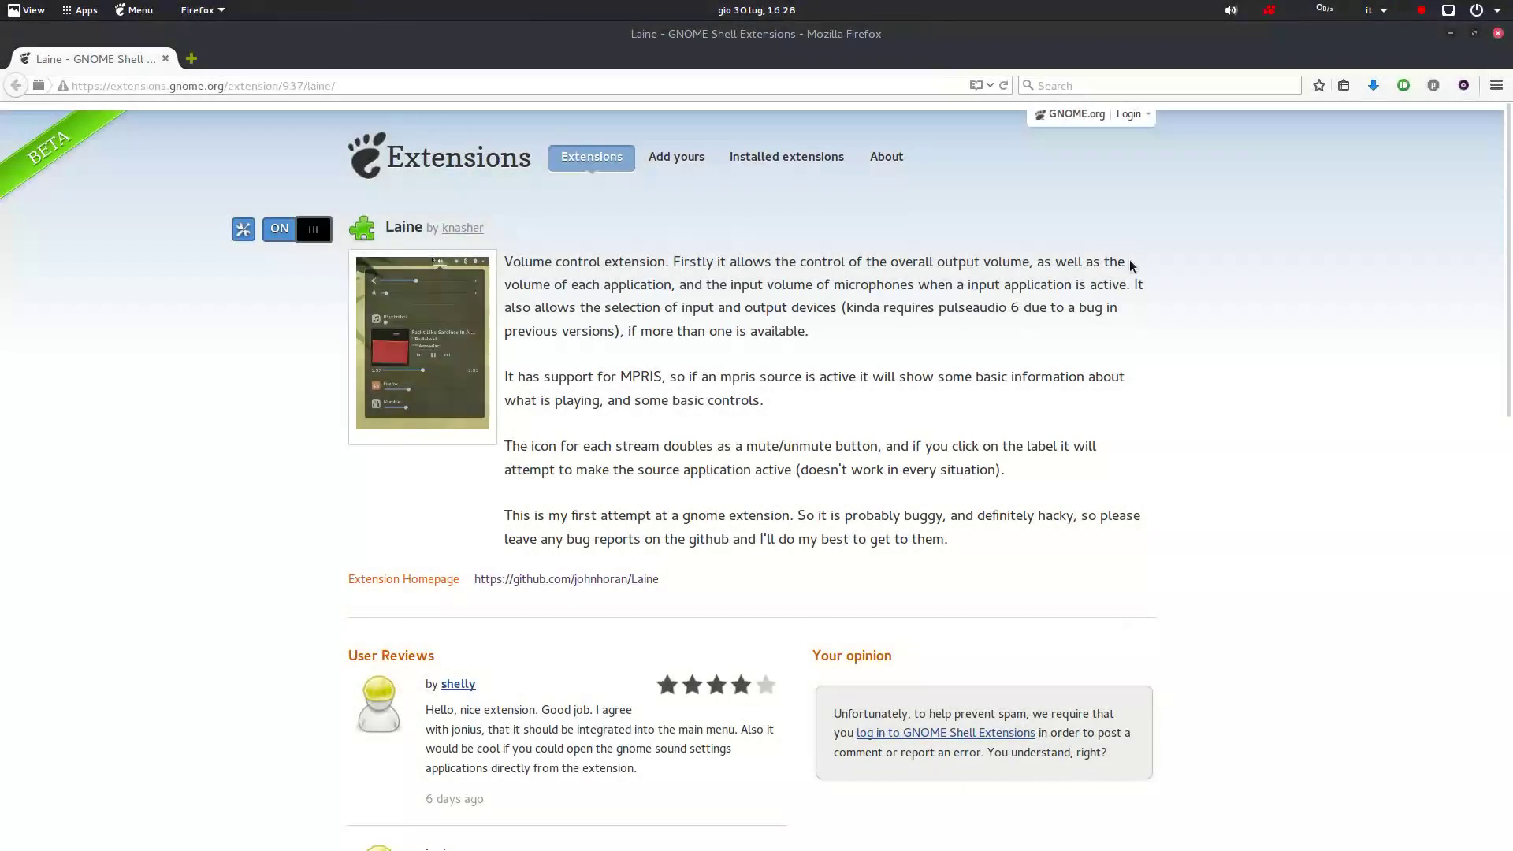
Adjust the Firefox, Lollypop and overall output volumes in the Laine volume menu
click(1216, 14)
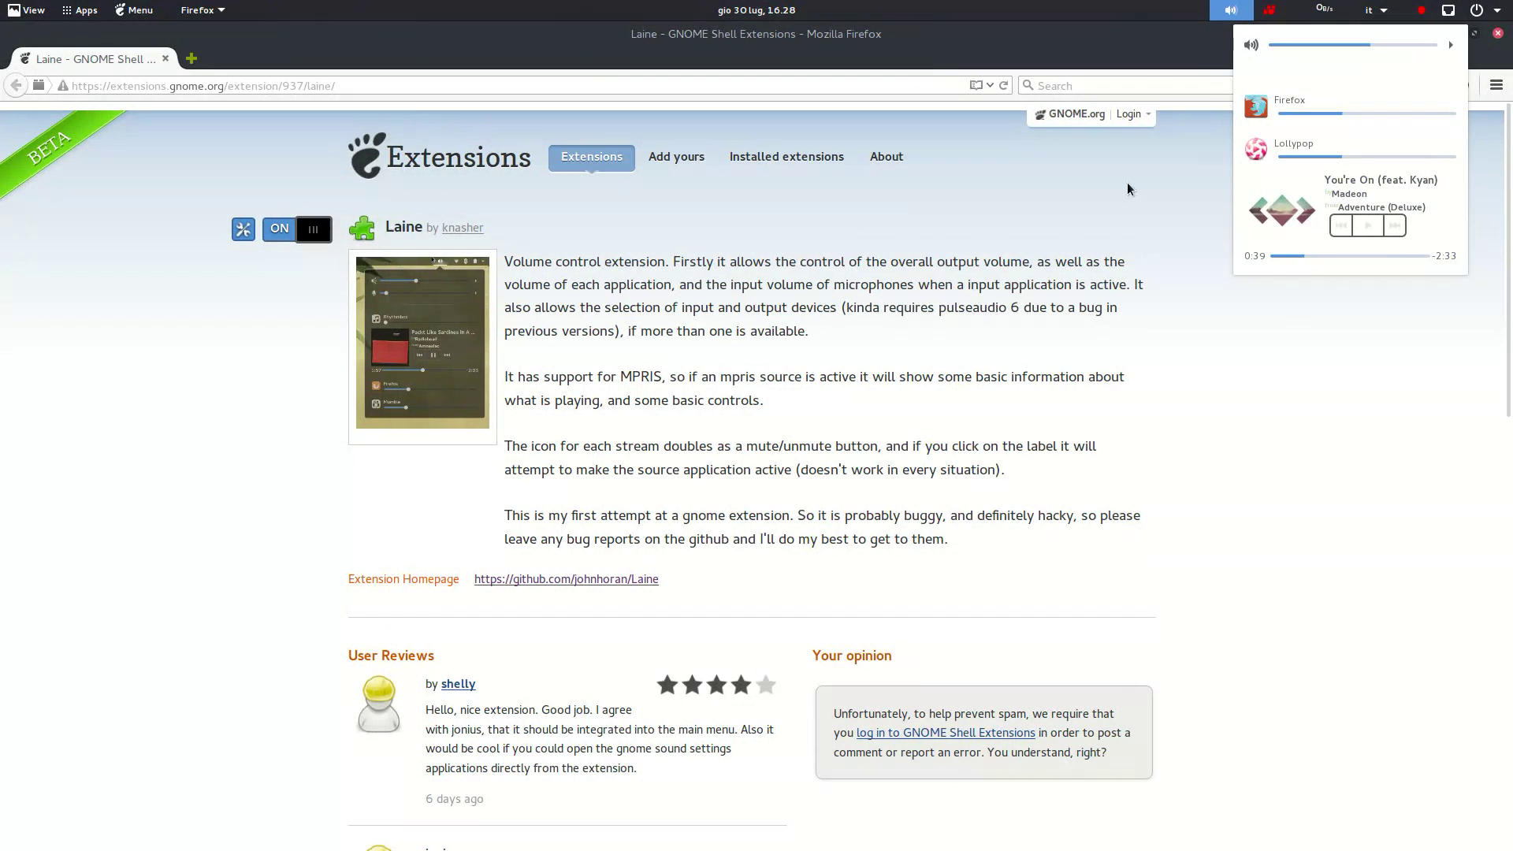
click(1383, 113)
drag(1392, 156, 1358, 159)
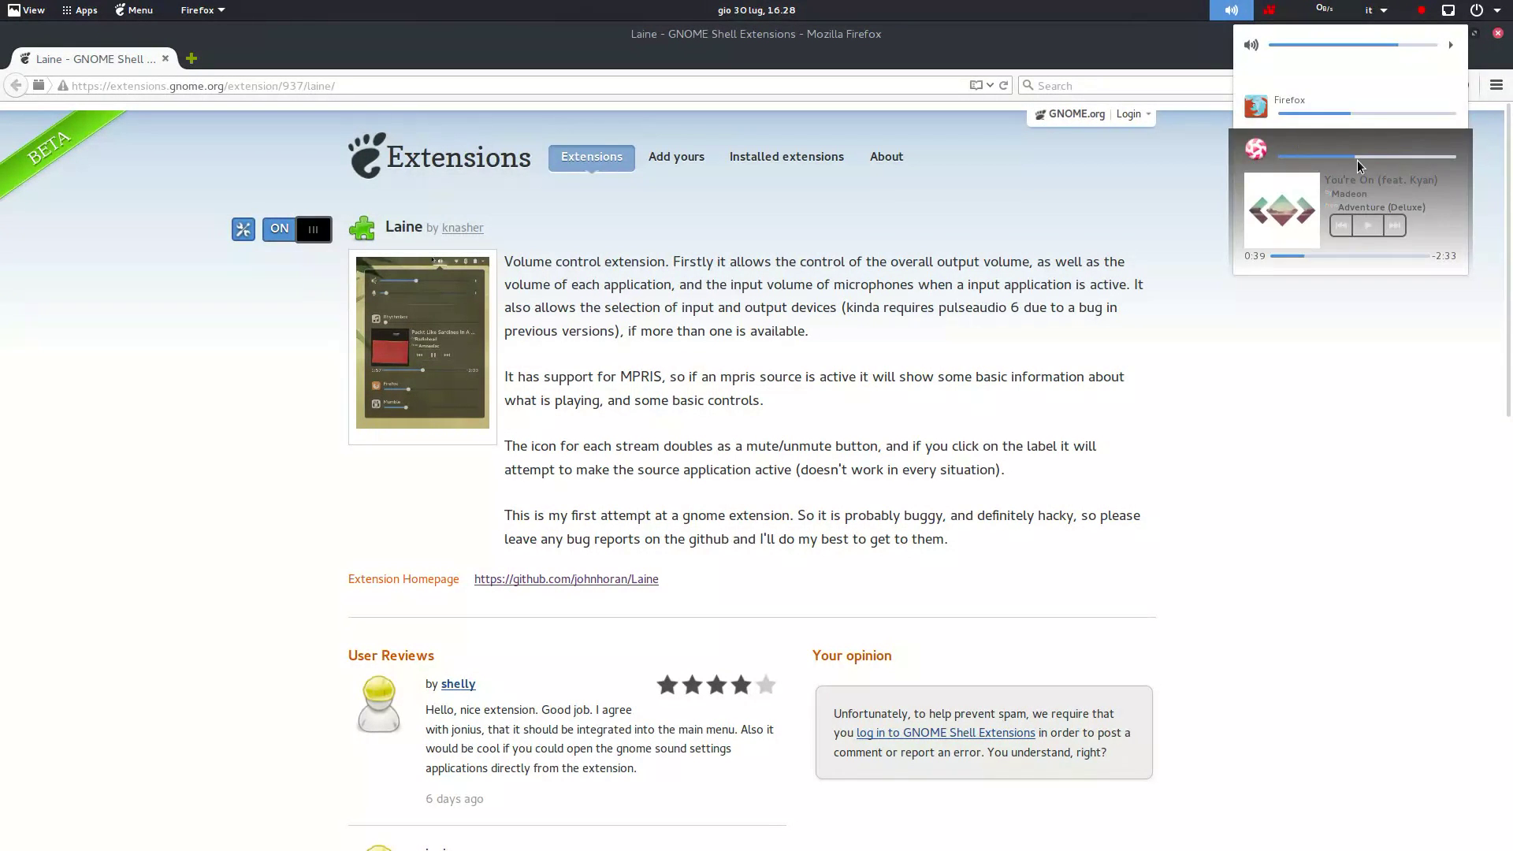
drag(1435, 45, 1349, 46)
click(1340, 69)
click(1349, 61)
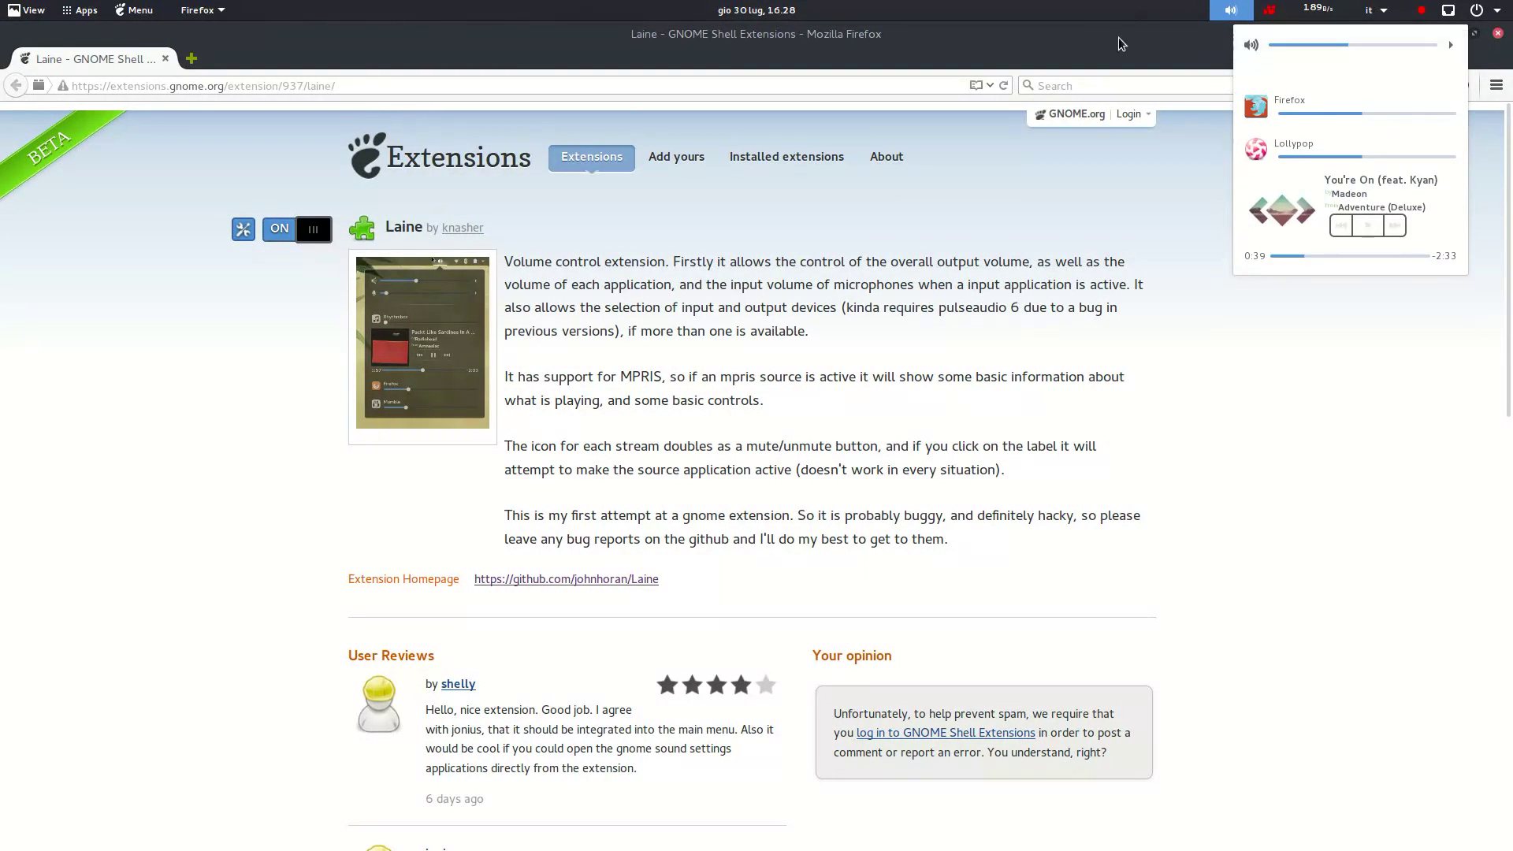
click(1122, 44)
Switch to Lollypop, play Isometric (Intro) and move the player window clear of the volume menu
click(621, 601)
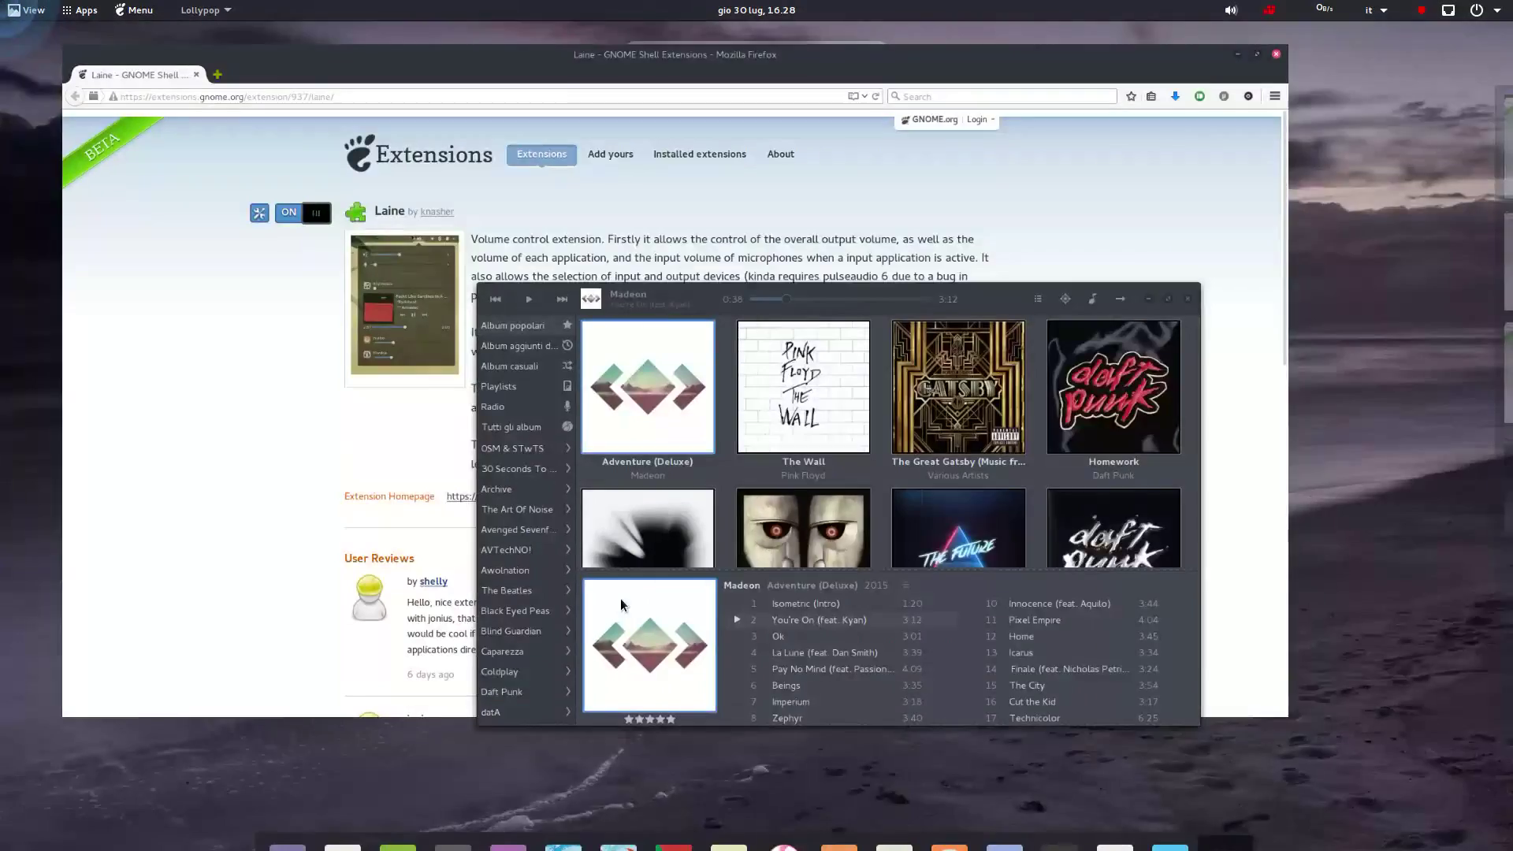
click(703, 309)
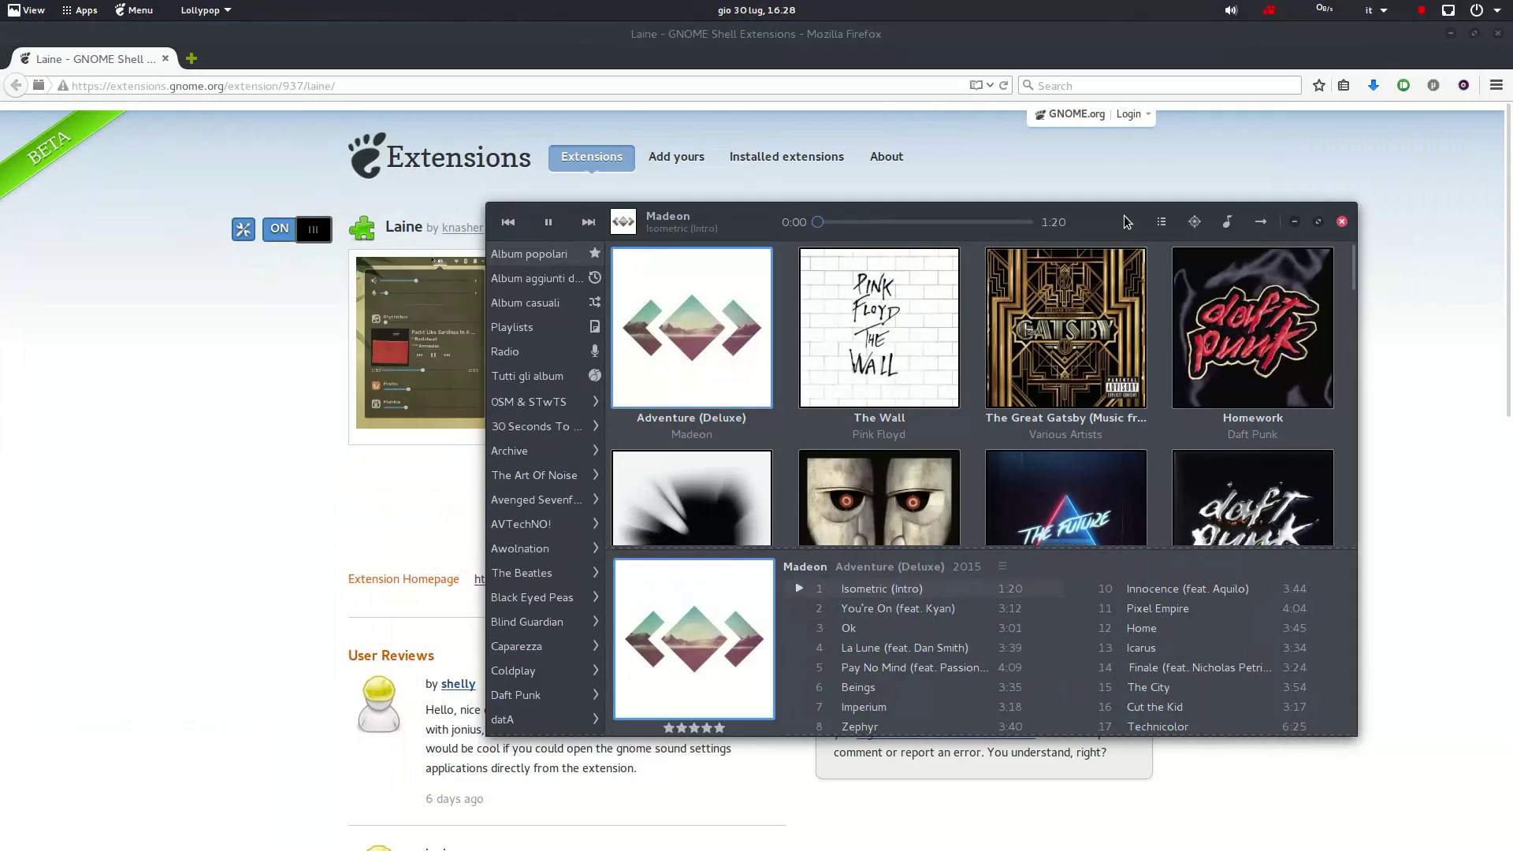
drag(1126, 217, 701, 298)
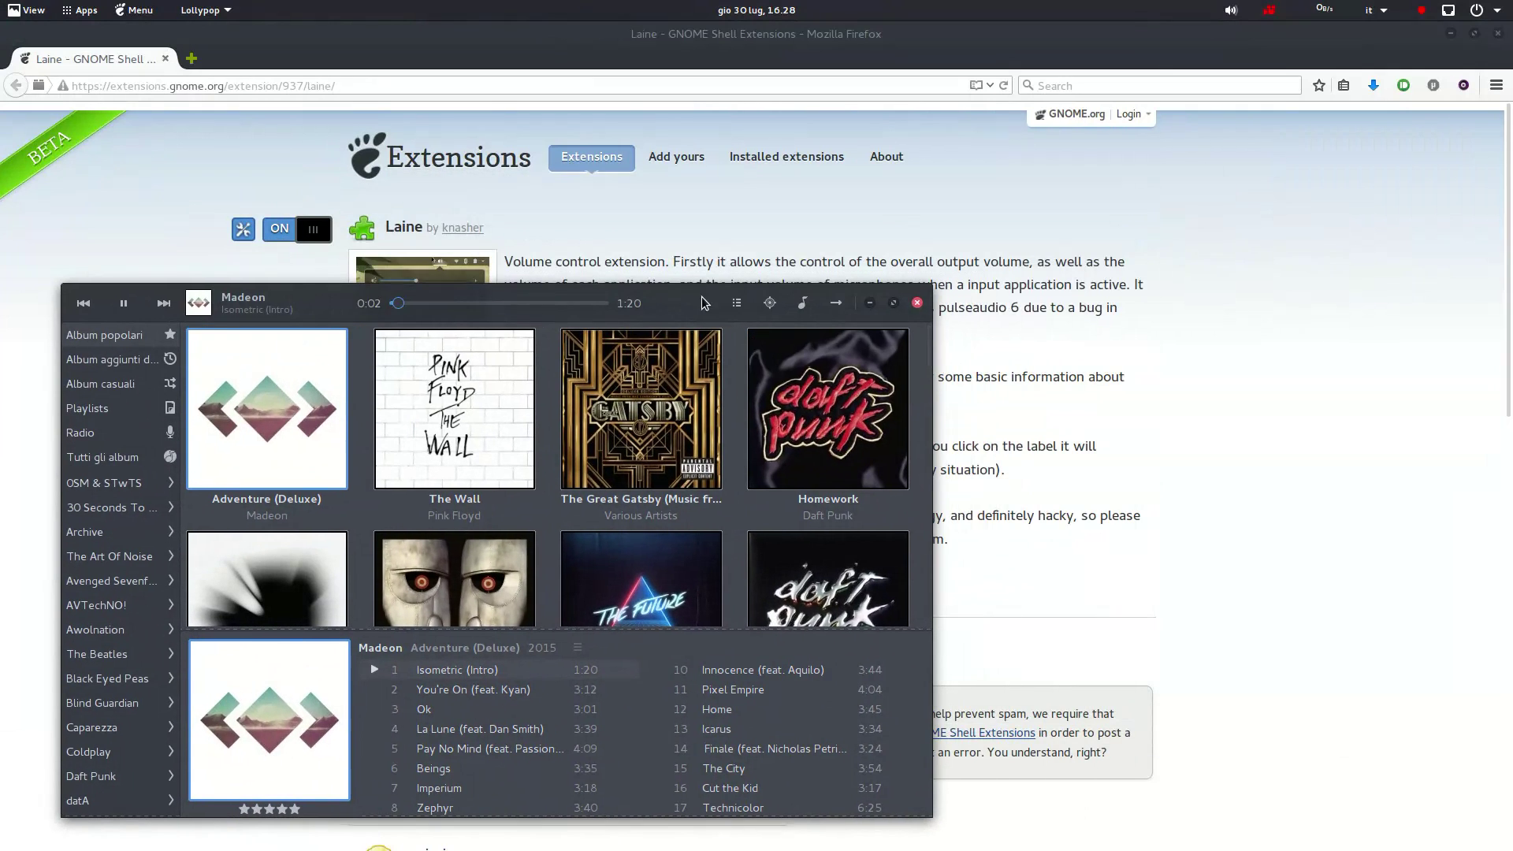
Lower the Lollypop volume through the Laine volume menu
click(1232, 11)
click(1387, 158)
drag(1386, 159, 1318, 160)
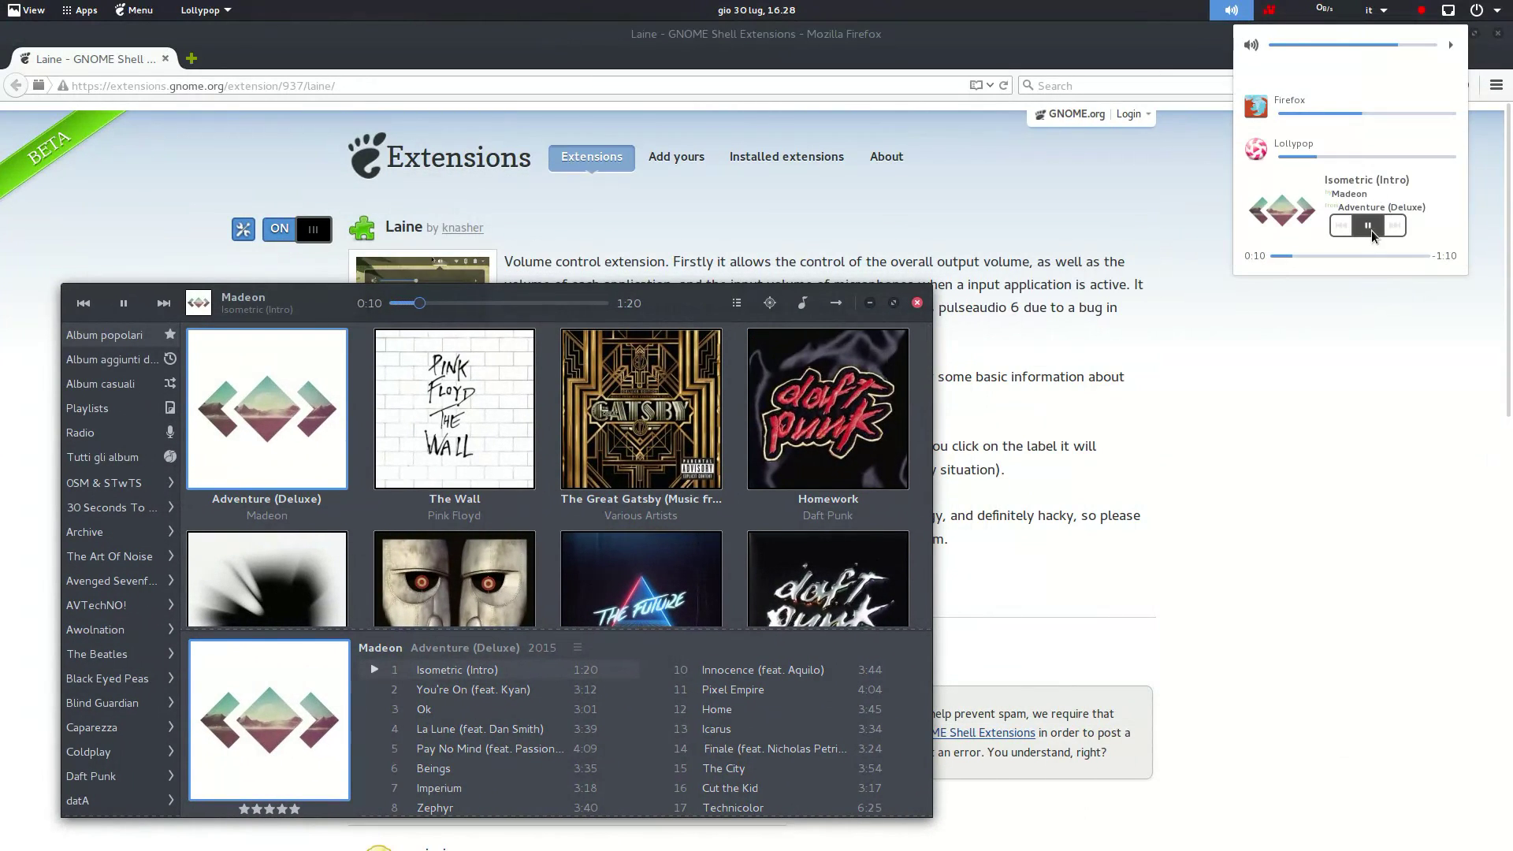
Seek forward in Isometric (Intro) from the Laine menu and skip to the next track
drag(1310, 256, 1422, 259)
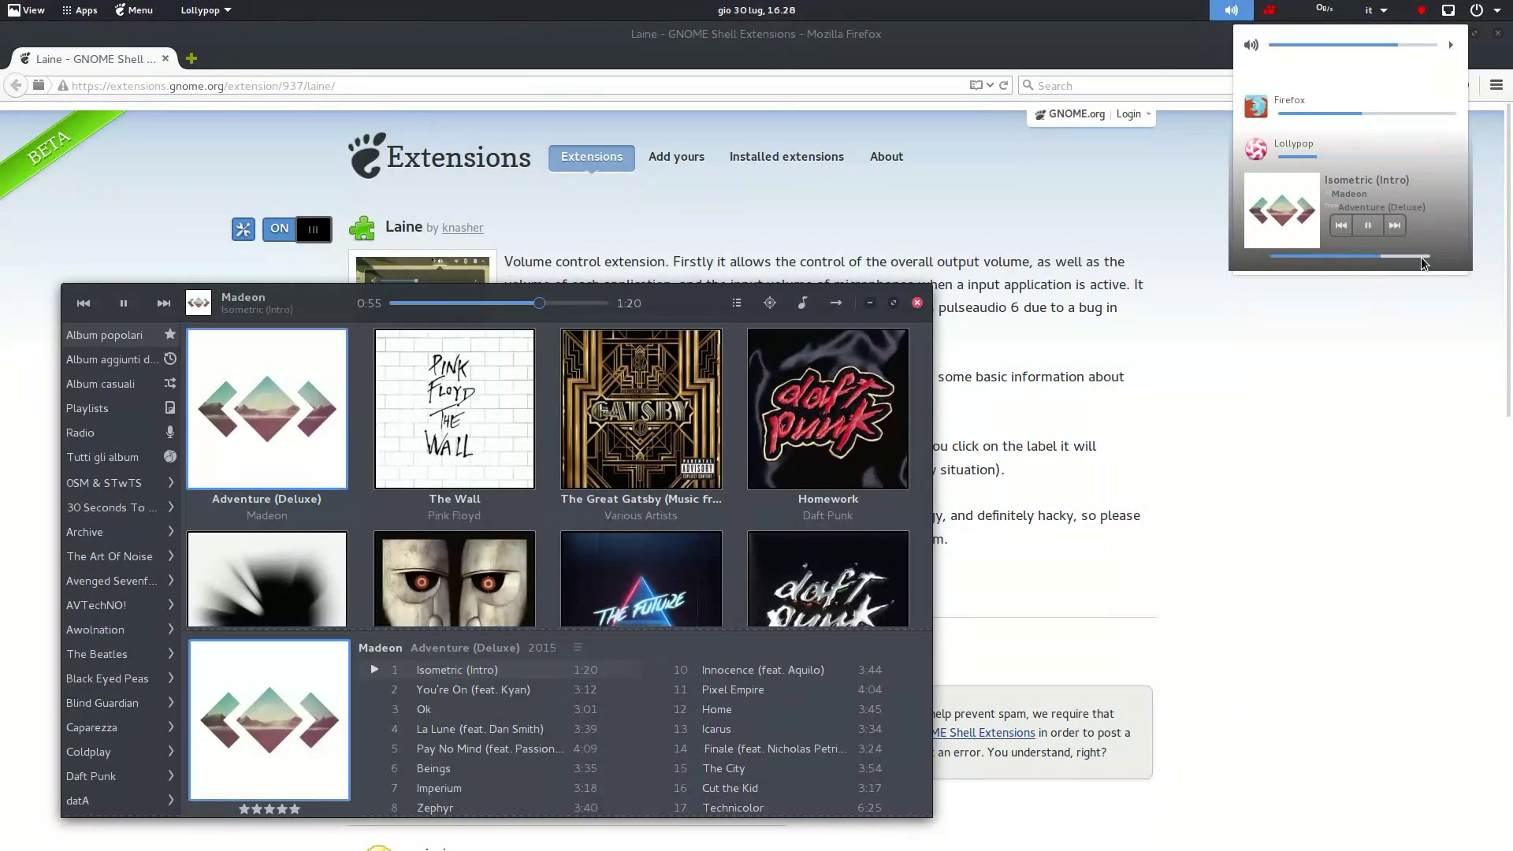
click(1395, 226)
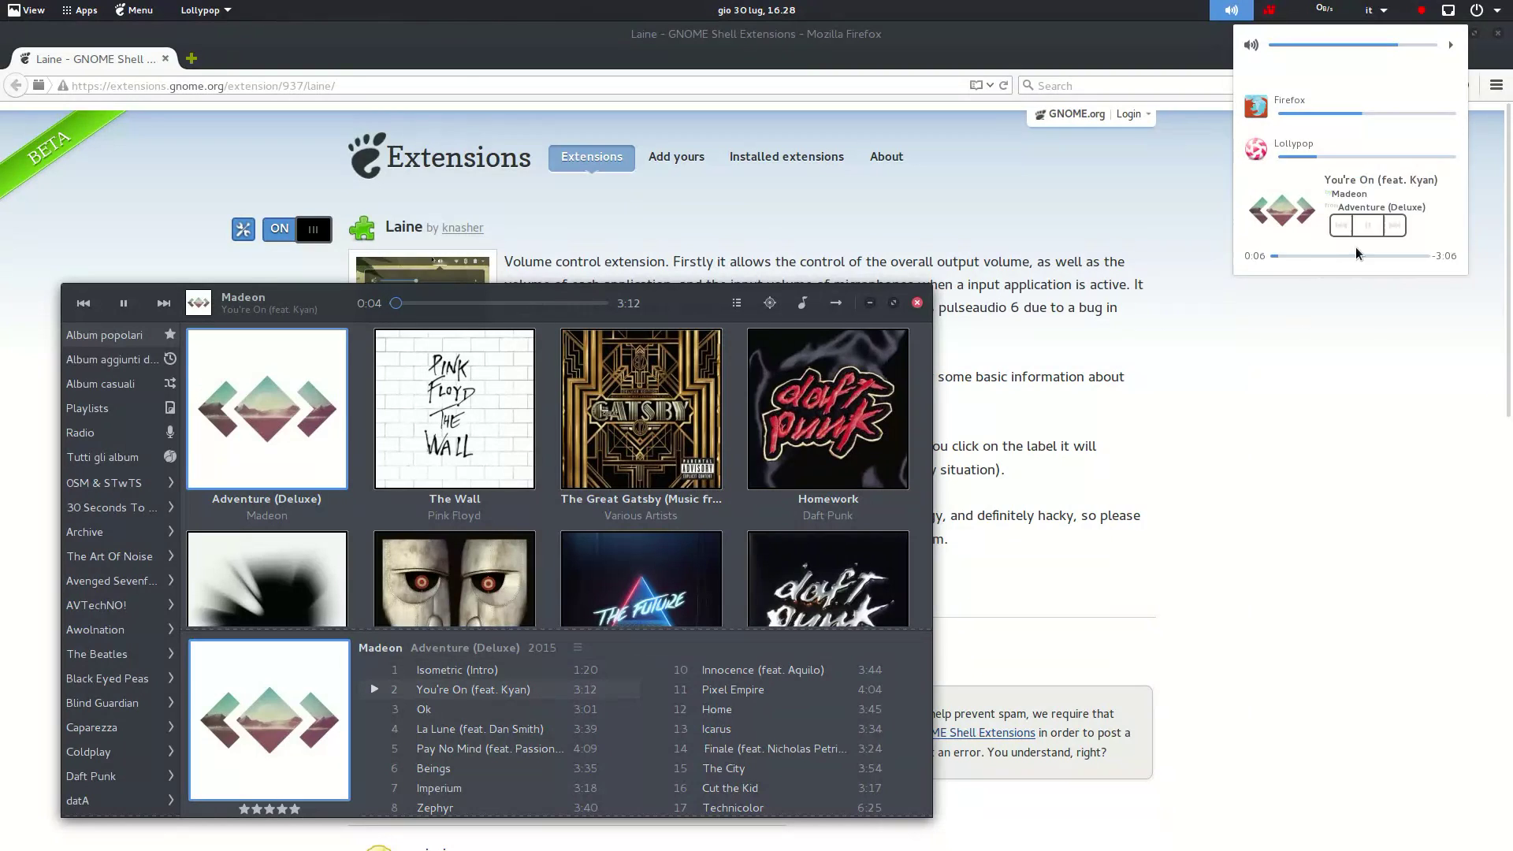
click(1338, 156)
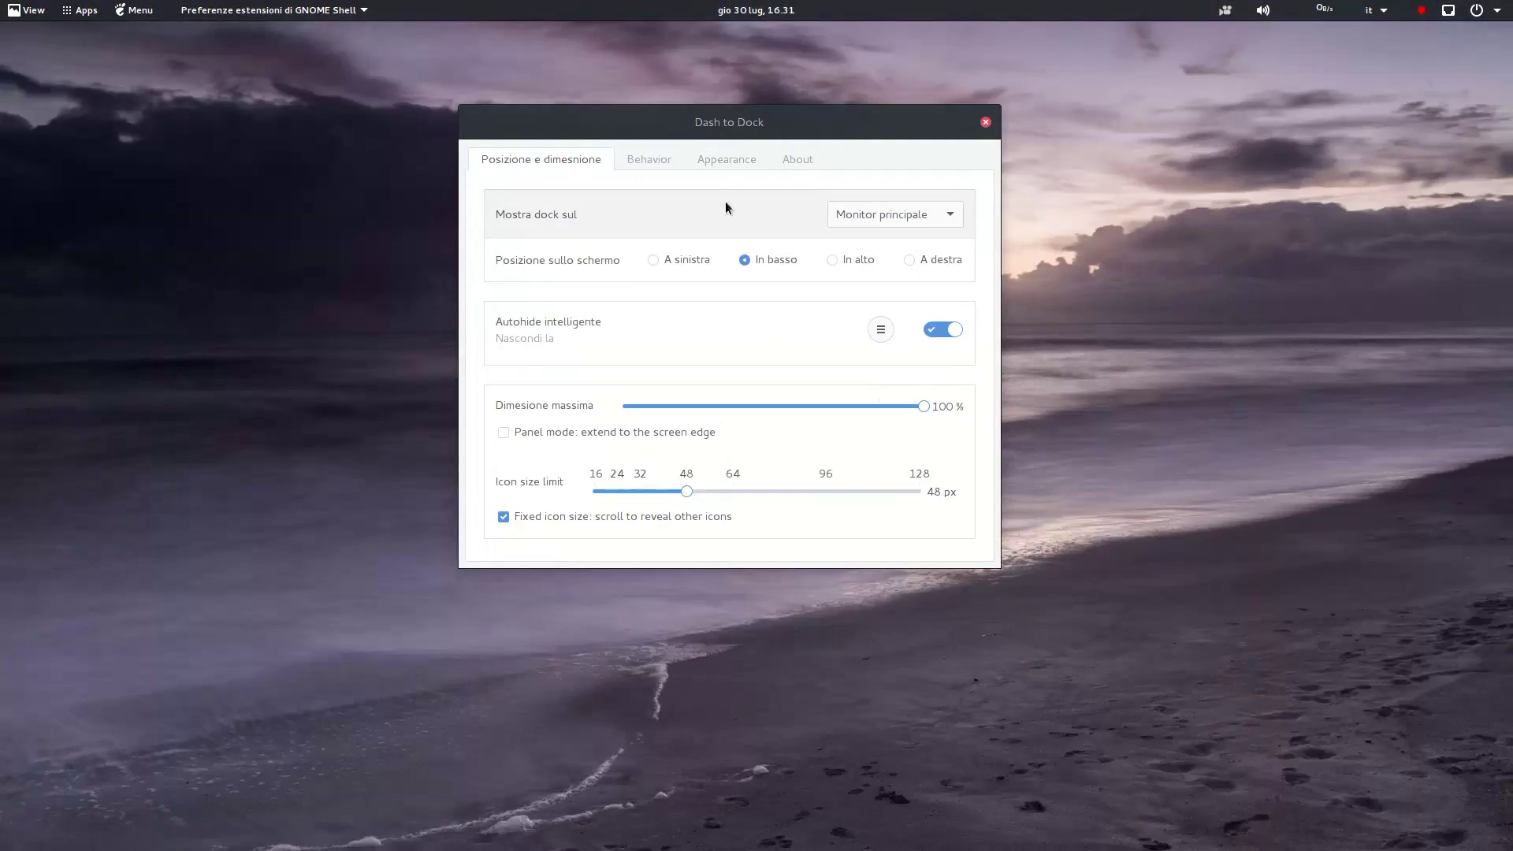
Try the dock positions A sinistra, In alto and A destra, return it to In basso, and keep Monitor principale
click(652, 260)
click(741, 262)
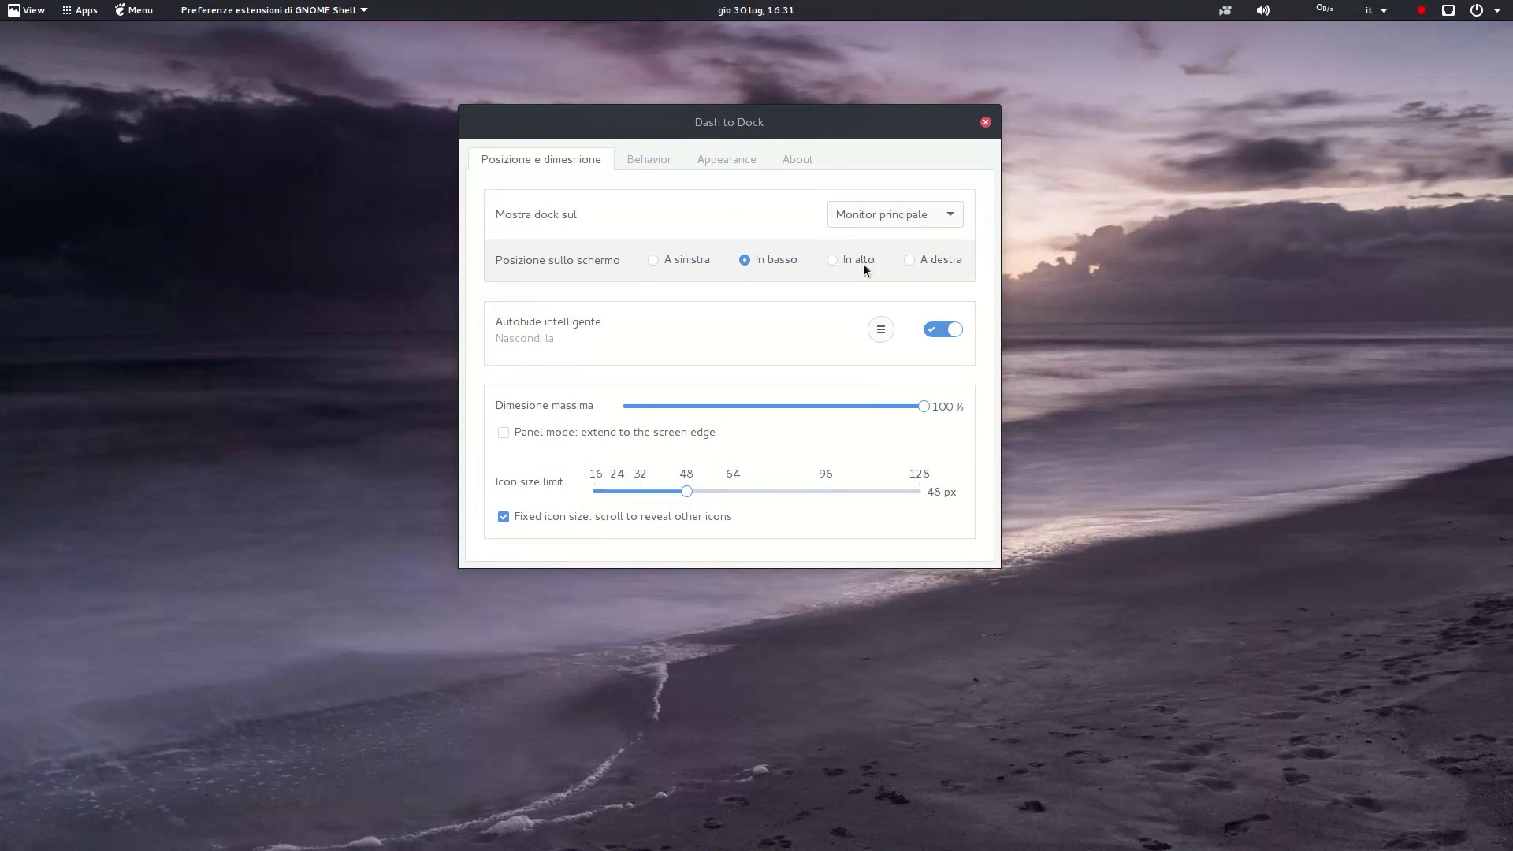
click(859, 261)
click(909, 259)
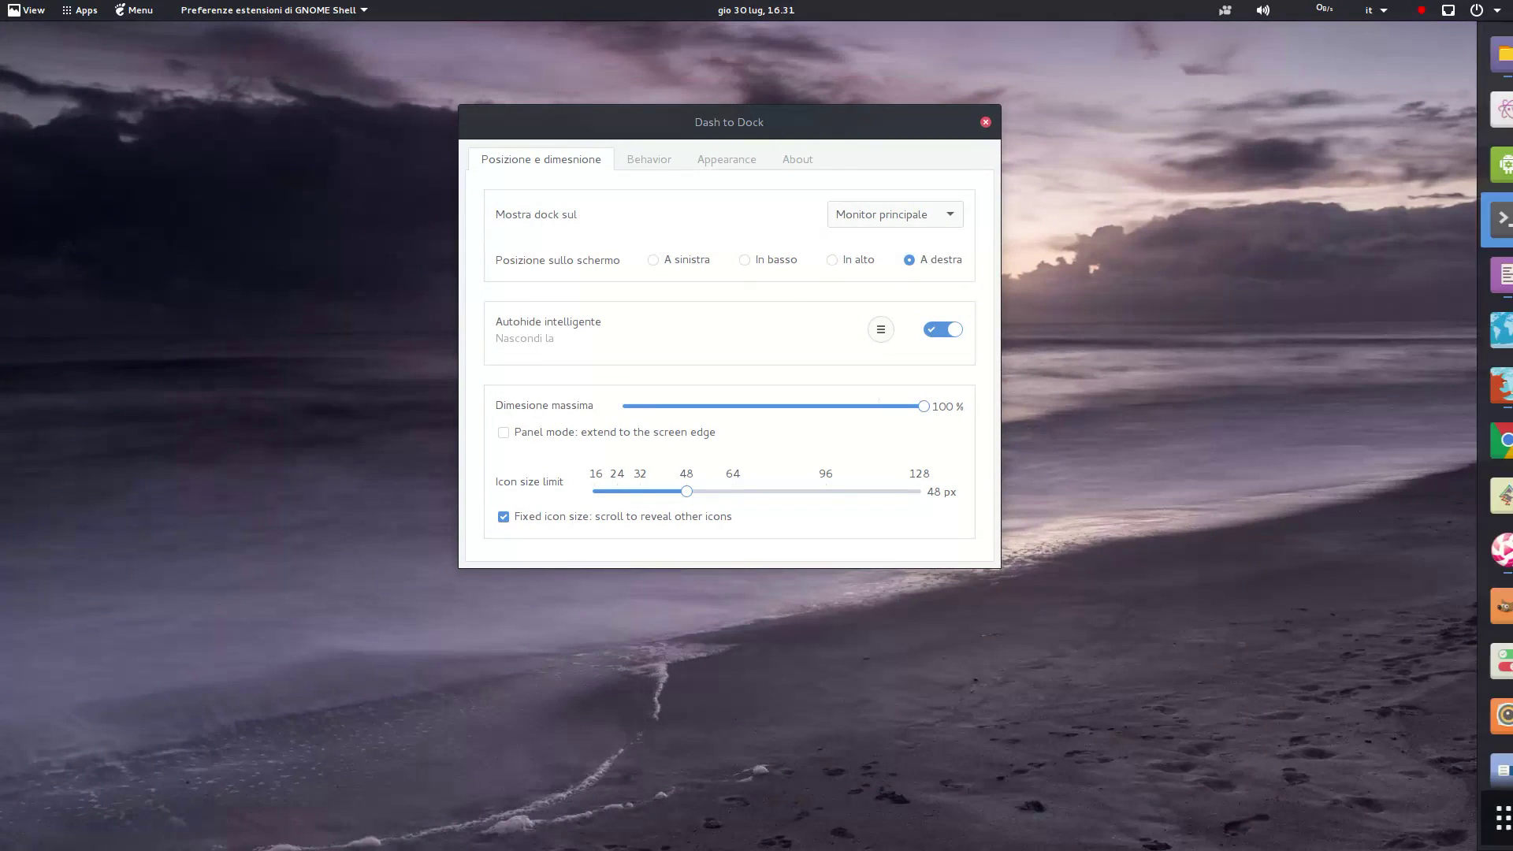
click(744, 259)
click(895, 214)
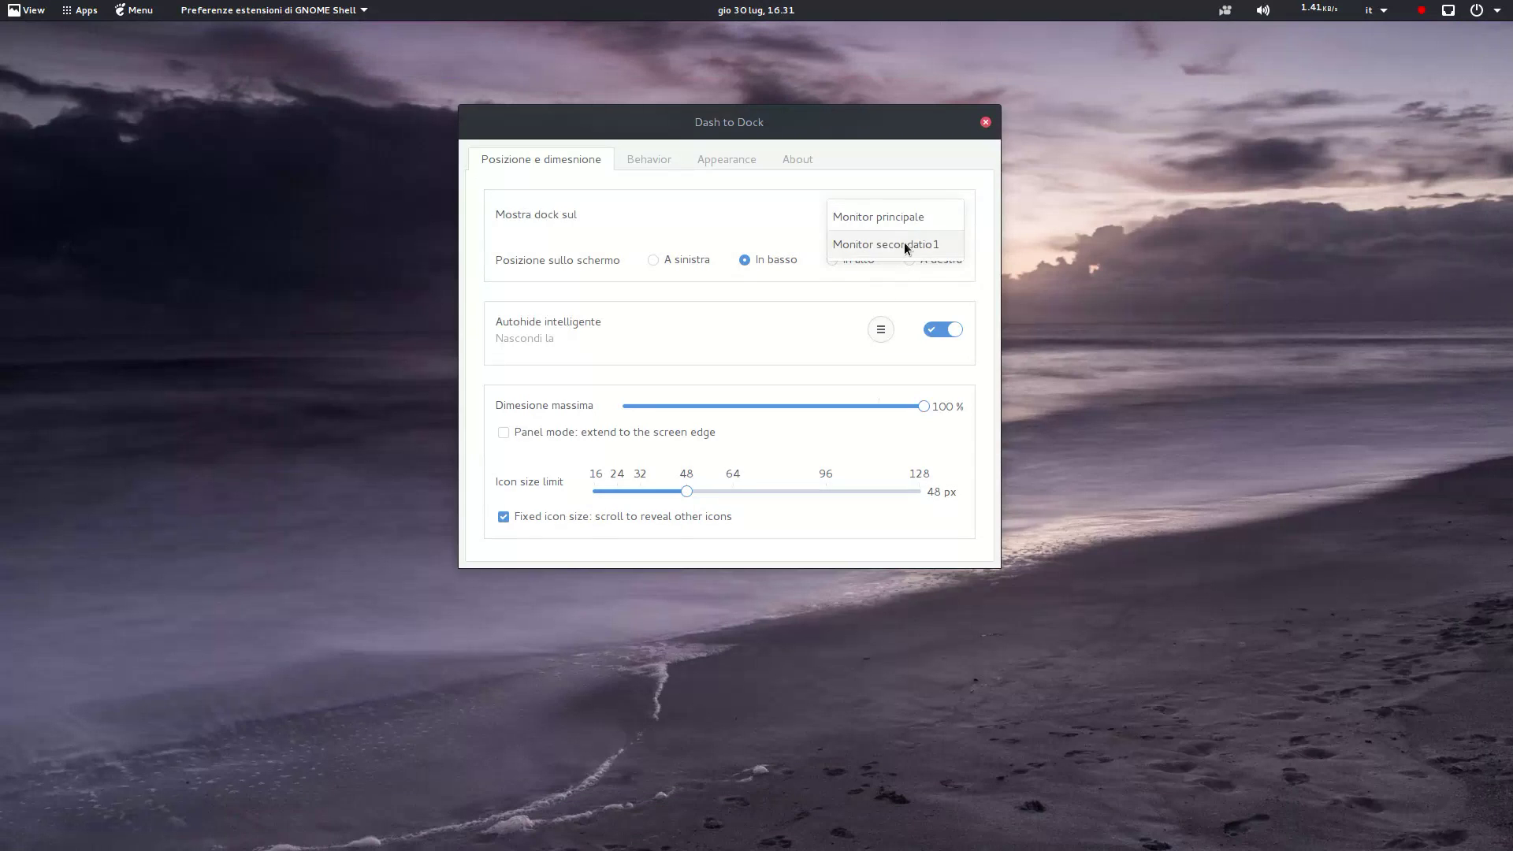
click(900, 214)
Turn off Autohide intelligente for the dock and shift the settings window slightly
click(948, 331)
drag(720, 126, 667, 111)
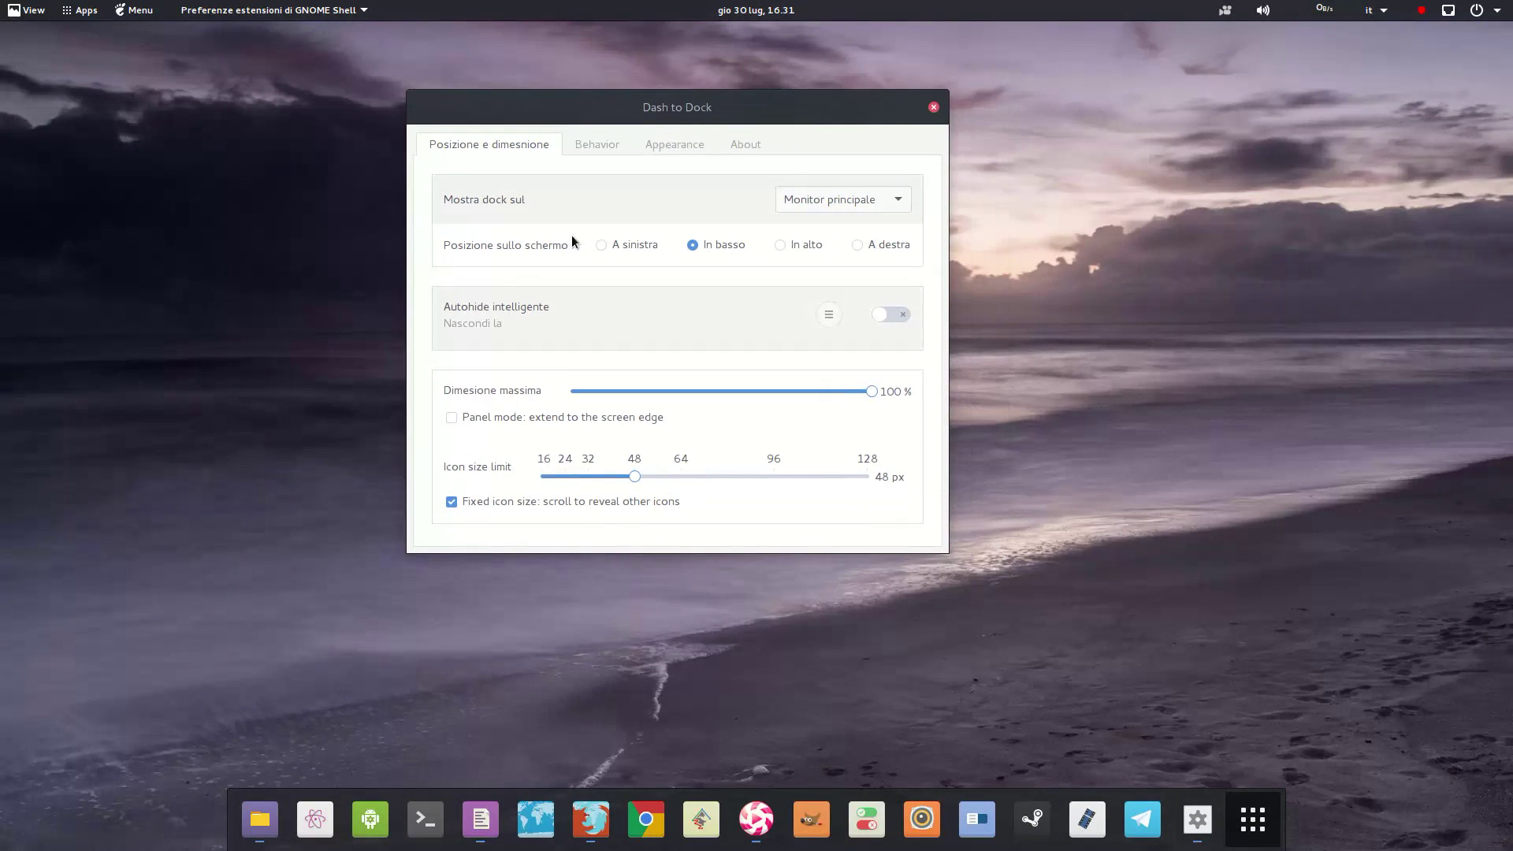
Open a new file manager window from the dock and arrange it beside the Dash to Dock settings, overlapping the dock
right_click(260, 819)
click(271, 686)
key(super)
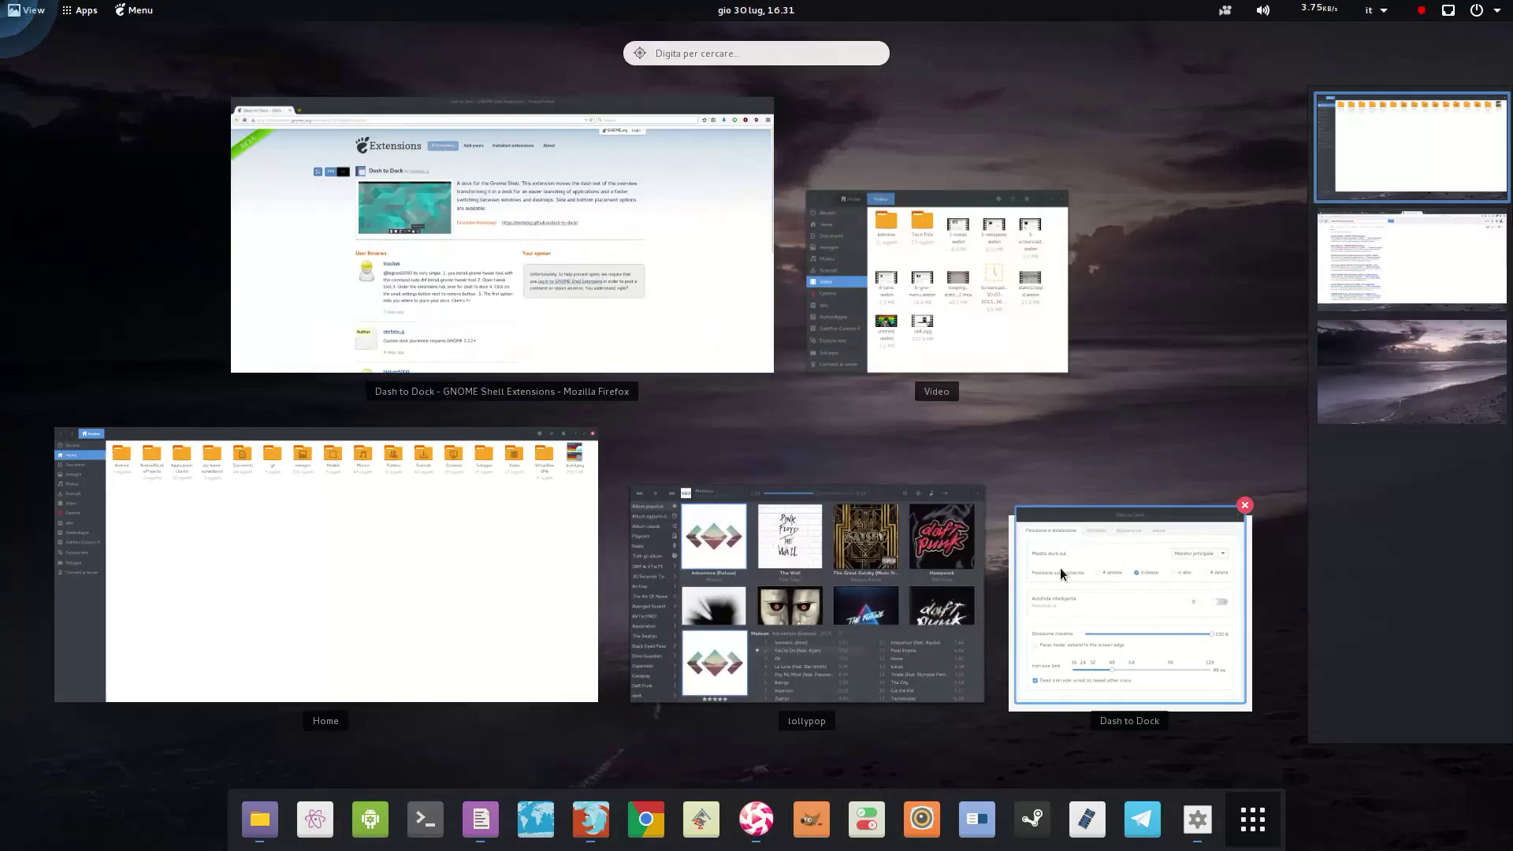
click(1129, 566)
drag(867, 40, 819, 493)
drag(841, 307, 715, 245)
click(828, 489)
drag(828, 489, 1091, 424)
drag(740, 148, 521, 111)
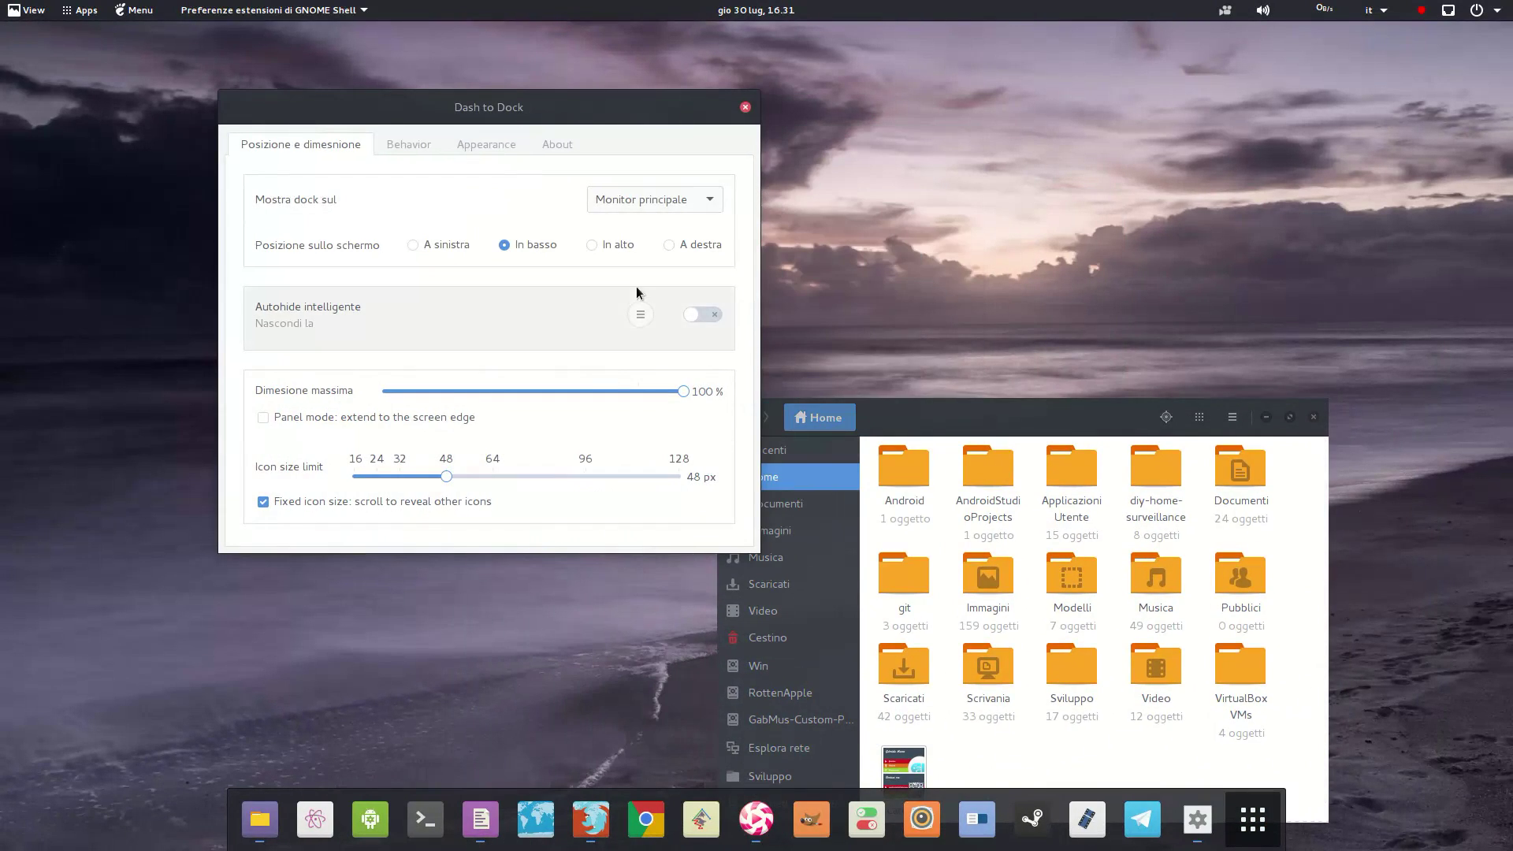
Turn on Autohide intelligente, then open its options and toggle Autohide off and on again
click(702, 315)
mouse_move(977, 420)
mouse_down()
mouse_move(1029, 419)
mouse_move(1019, 427)
mouse_move(1065, 335)
mouse_move(1066, 388)
mouse_up()
click(641, 314)
click(677, 197)
click(678, 197)
Try Dodge windows by moving the file manager window away from the dock, switch it off again, and close the autohide options
click(672, 281)
drag(619, 115, 591, 124)
drag(1025, 390, 985, 244)
click(657, 311)
click(654, 291)
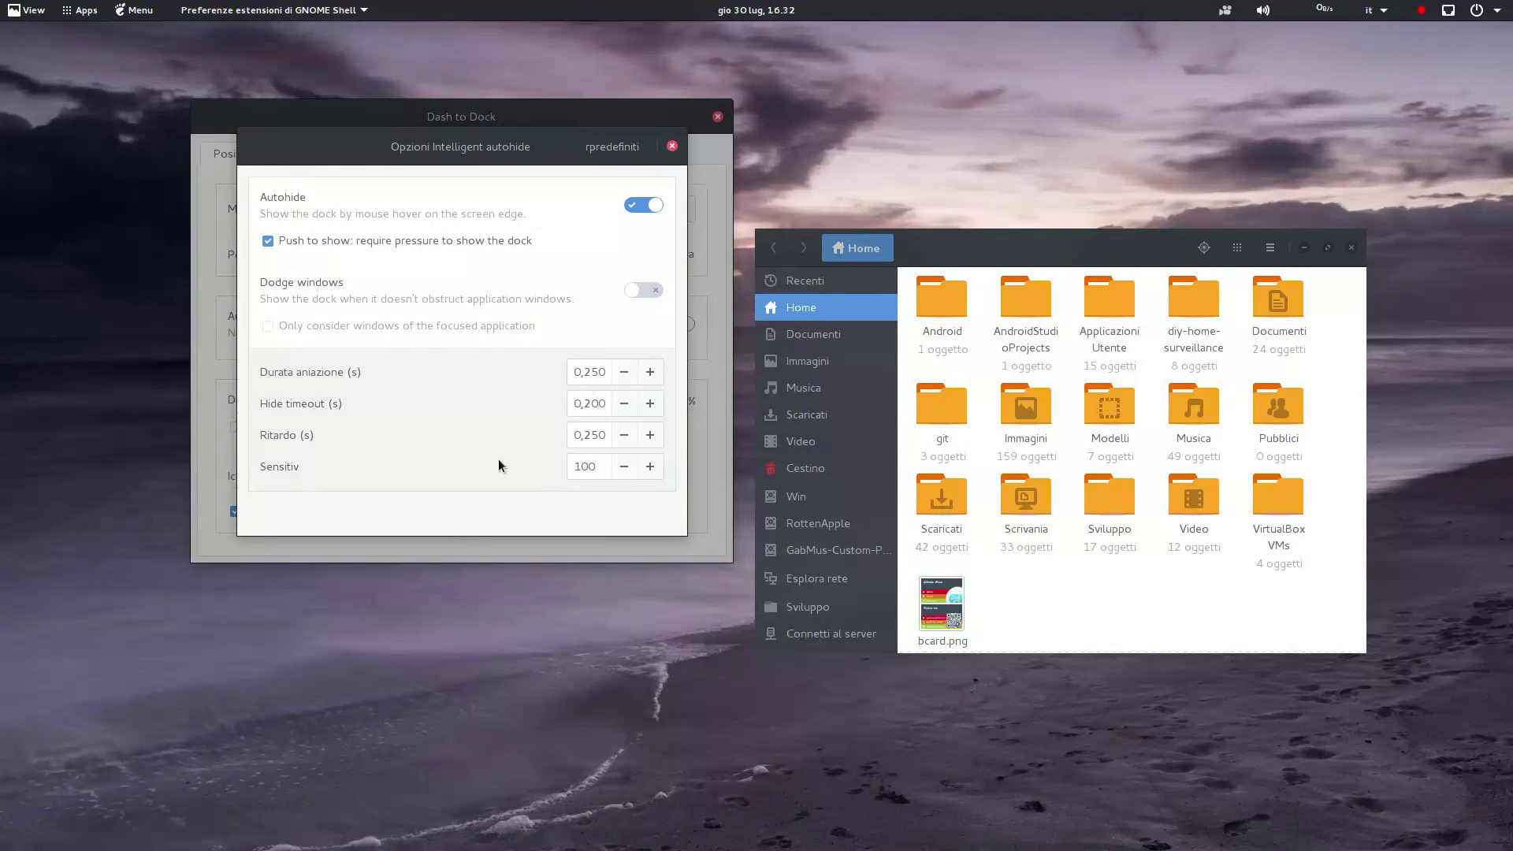
click(672, 146)
Scroll through the enlarged dock icons and set the icon size limit to 48 px
scroll(1384, 776, down, 2)
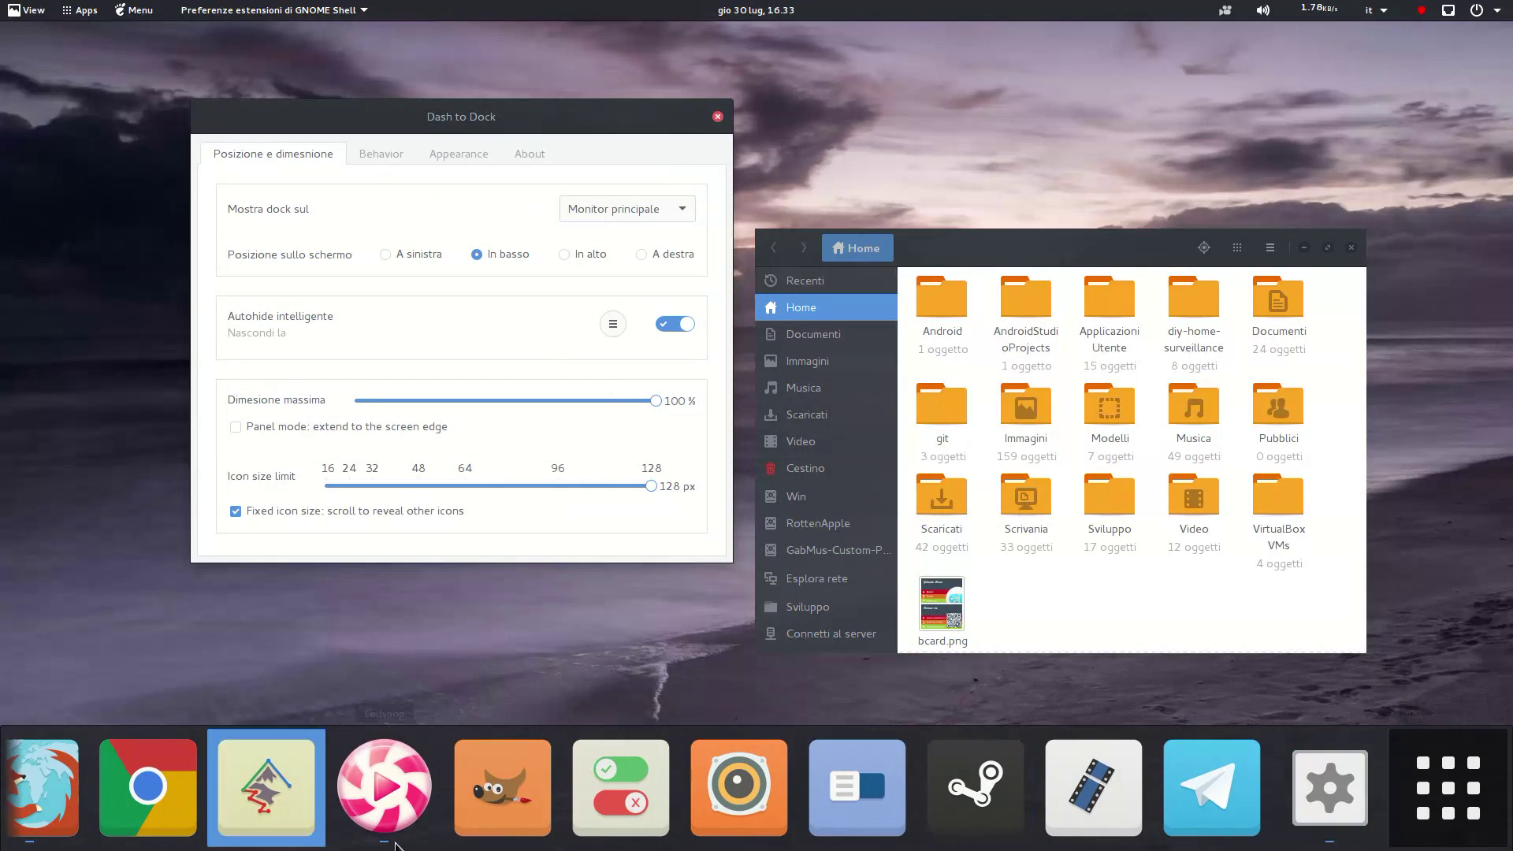
scroll(24, 780, up, 5)
click(418, 486)
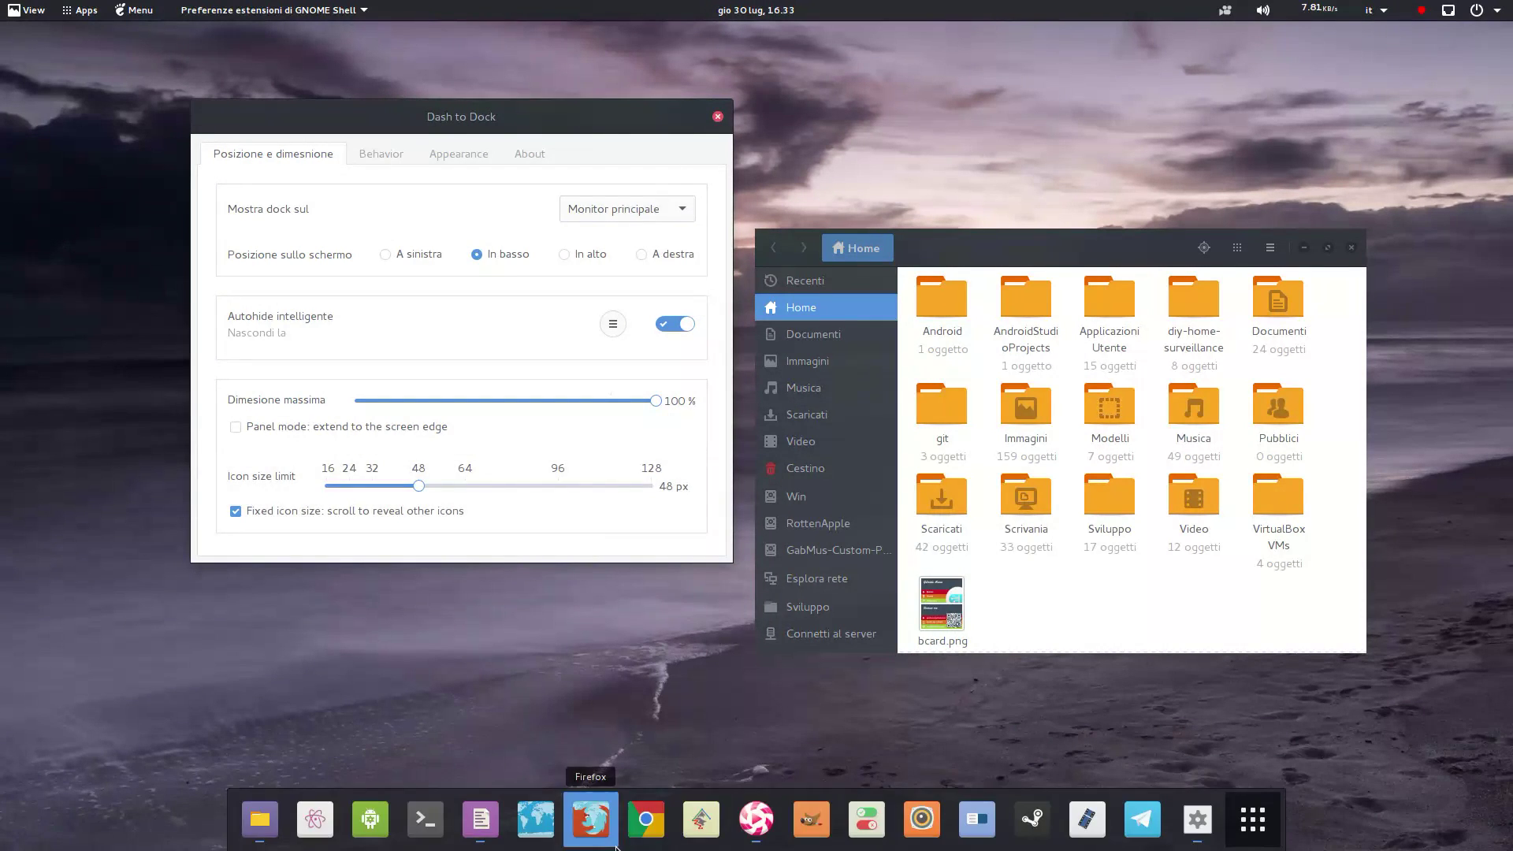
Try the Show Applications icon first option in the dock's behavior settings and switch it off again
click(403, 157)
click(674, 255)
click(674, 253)
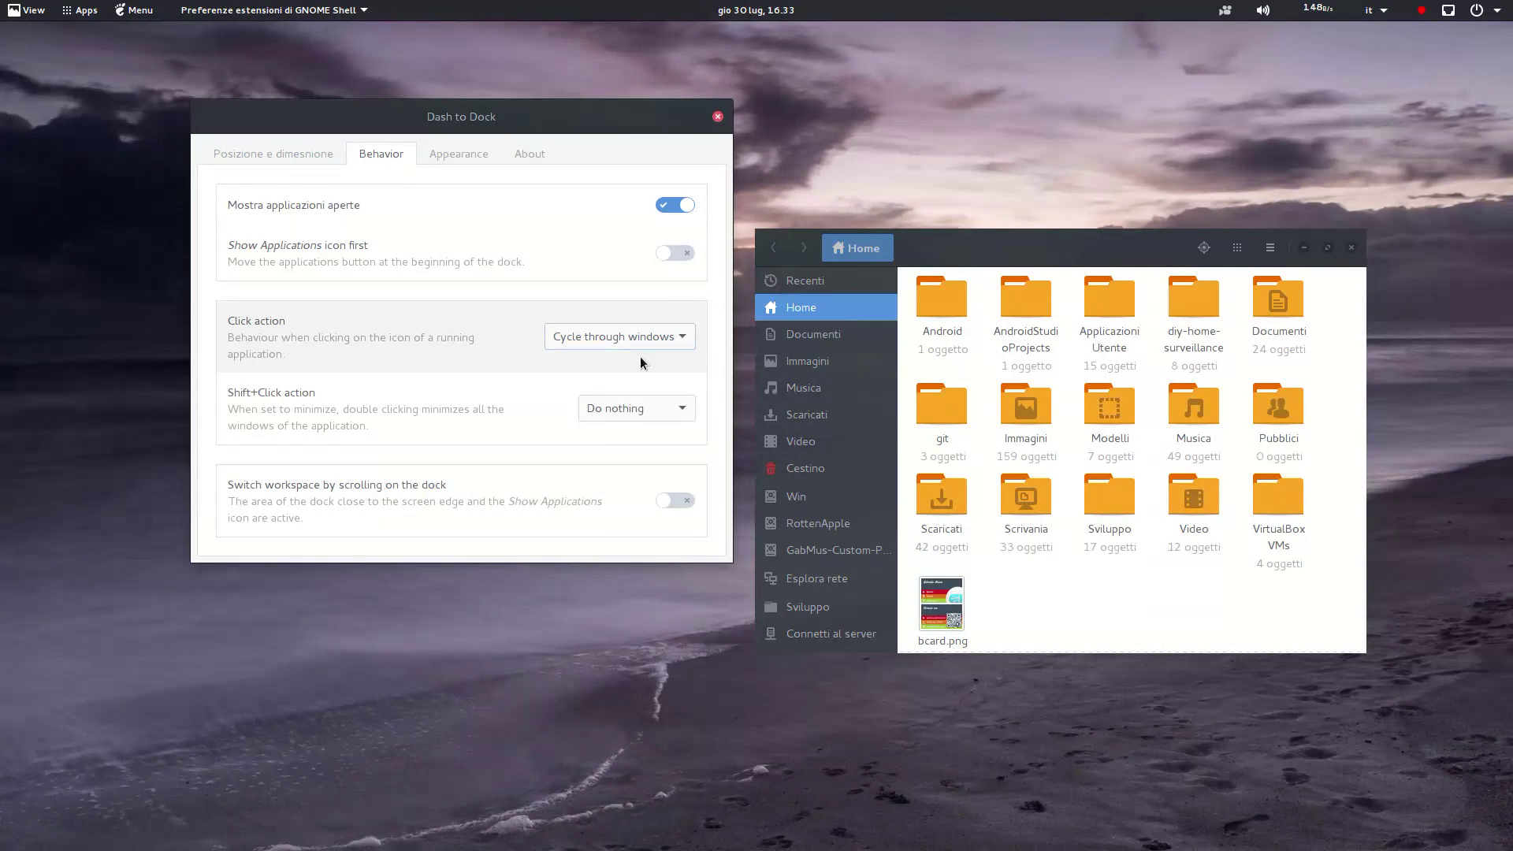
Enable Customize opacity in the dock's appearance settings and lower the background opacity
click(458, 154)
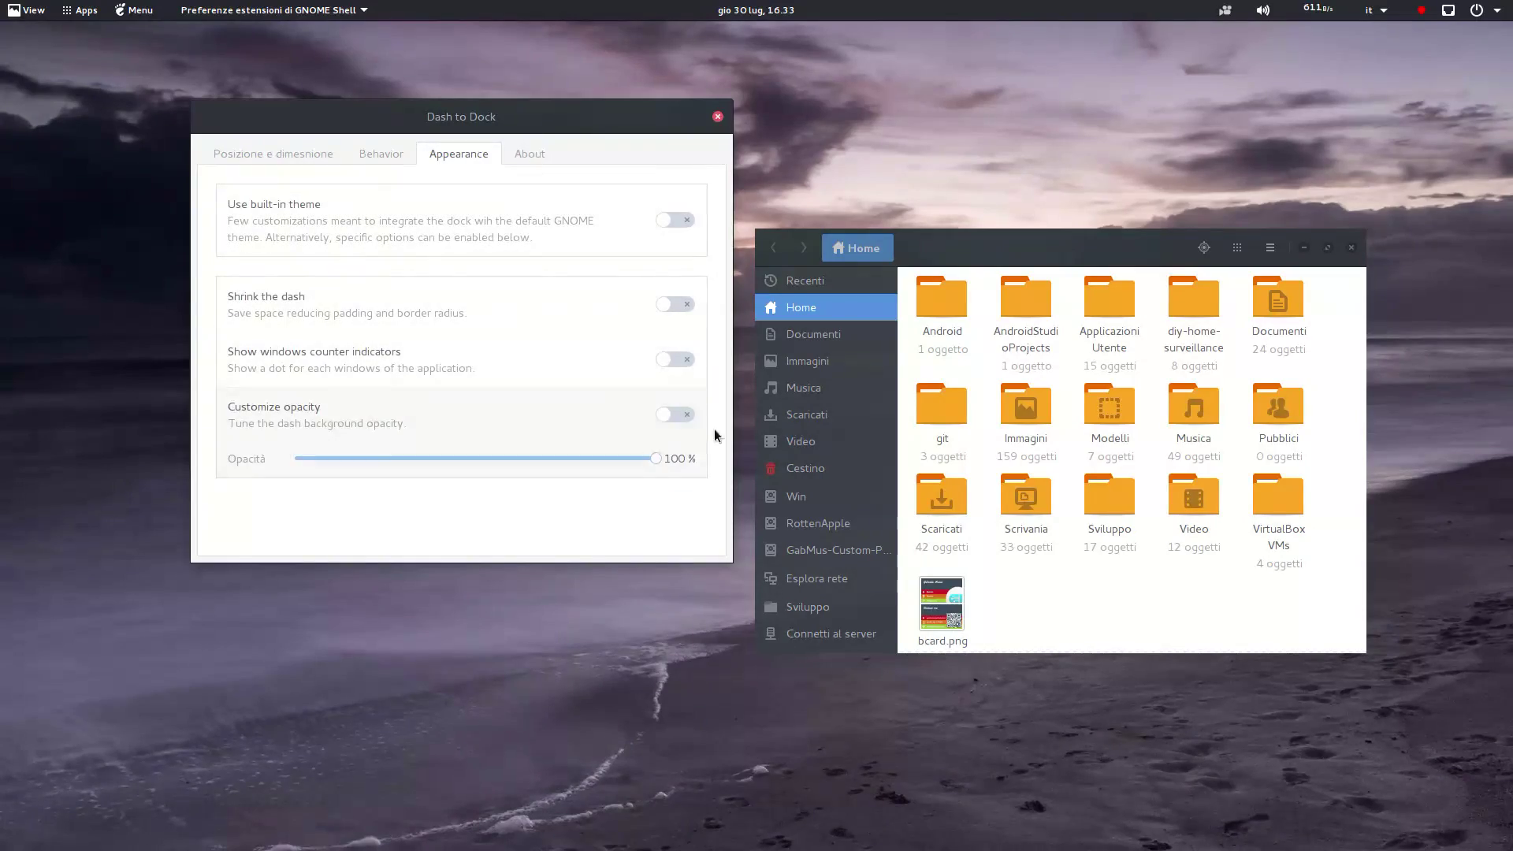
click(674, 414)
drag(512, 459, 169, 479)
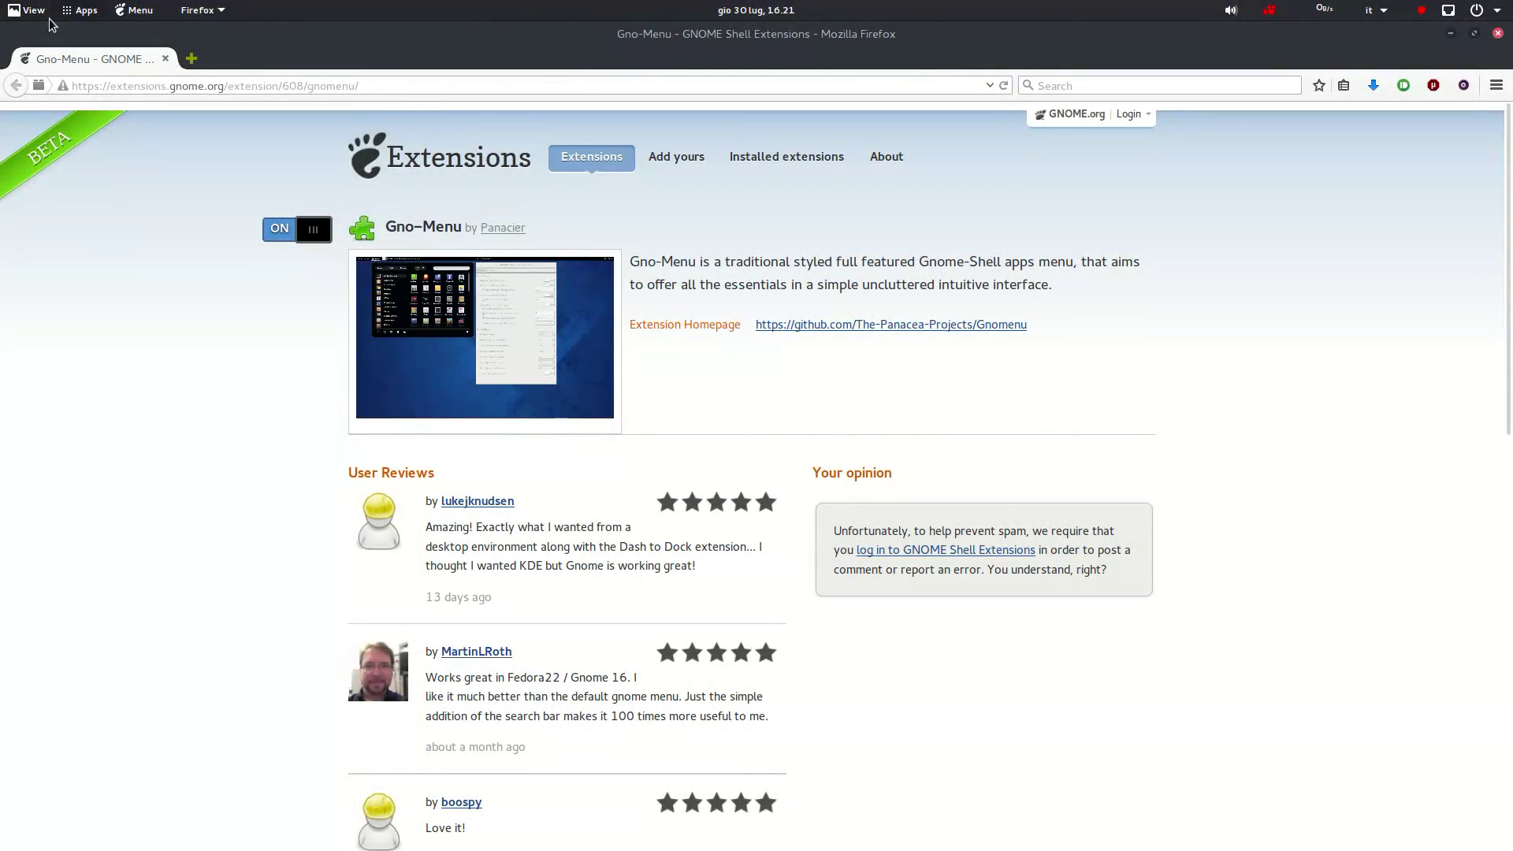
Show and close the windows overview, then browse the full applications grid and close it
click(41, 16)
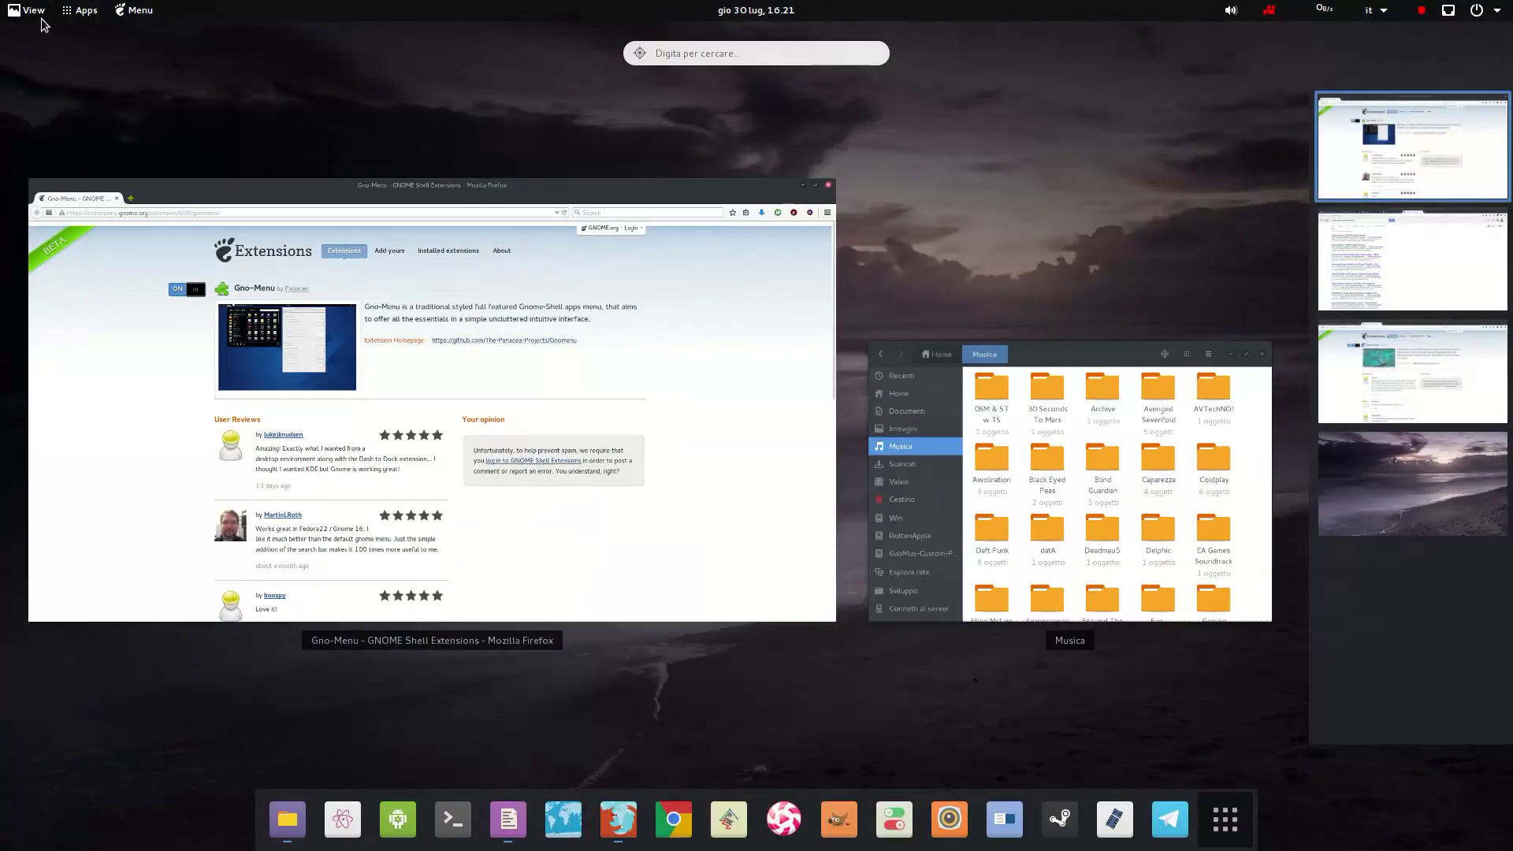
click(41, 16)
click(93, 17)
click(84, 11)
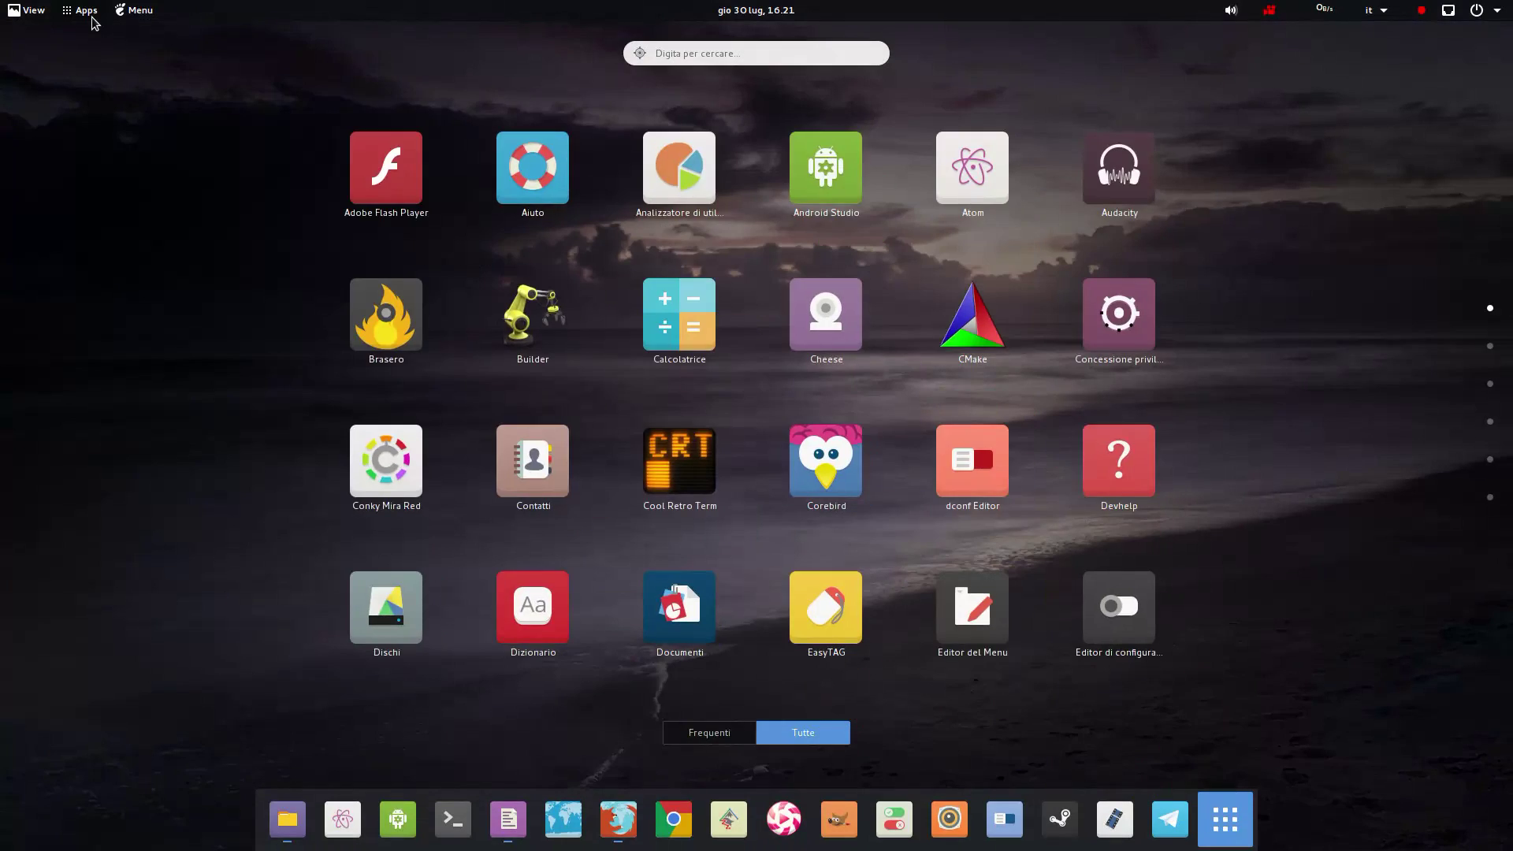
scroll(670, 298, down, 12)
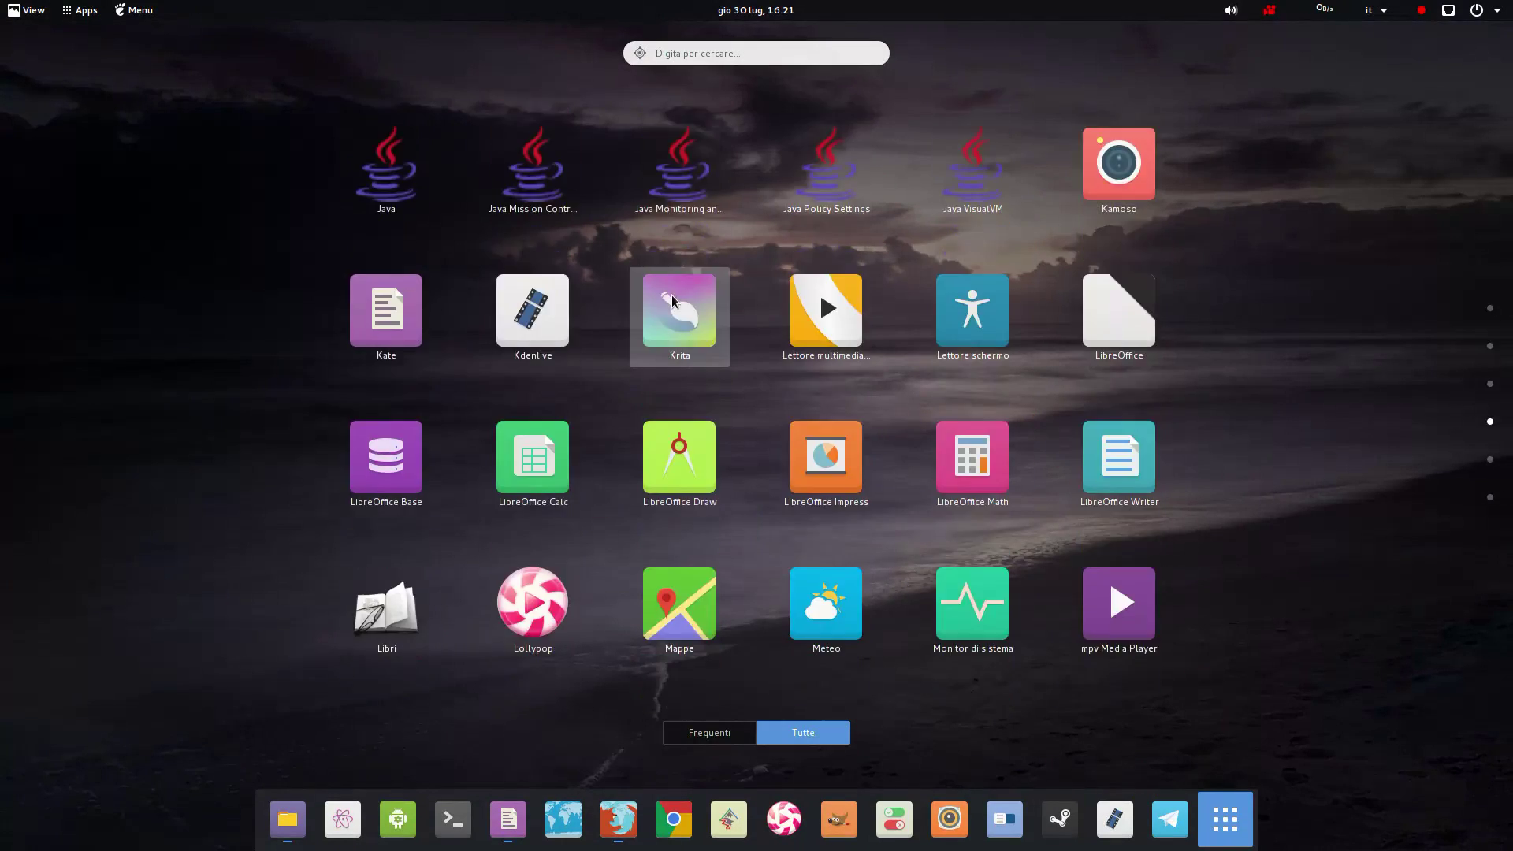
scroll(676, 300, up, 9)
scroll(676, 300, up, 3)
click(85, 11)
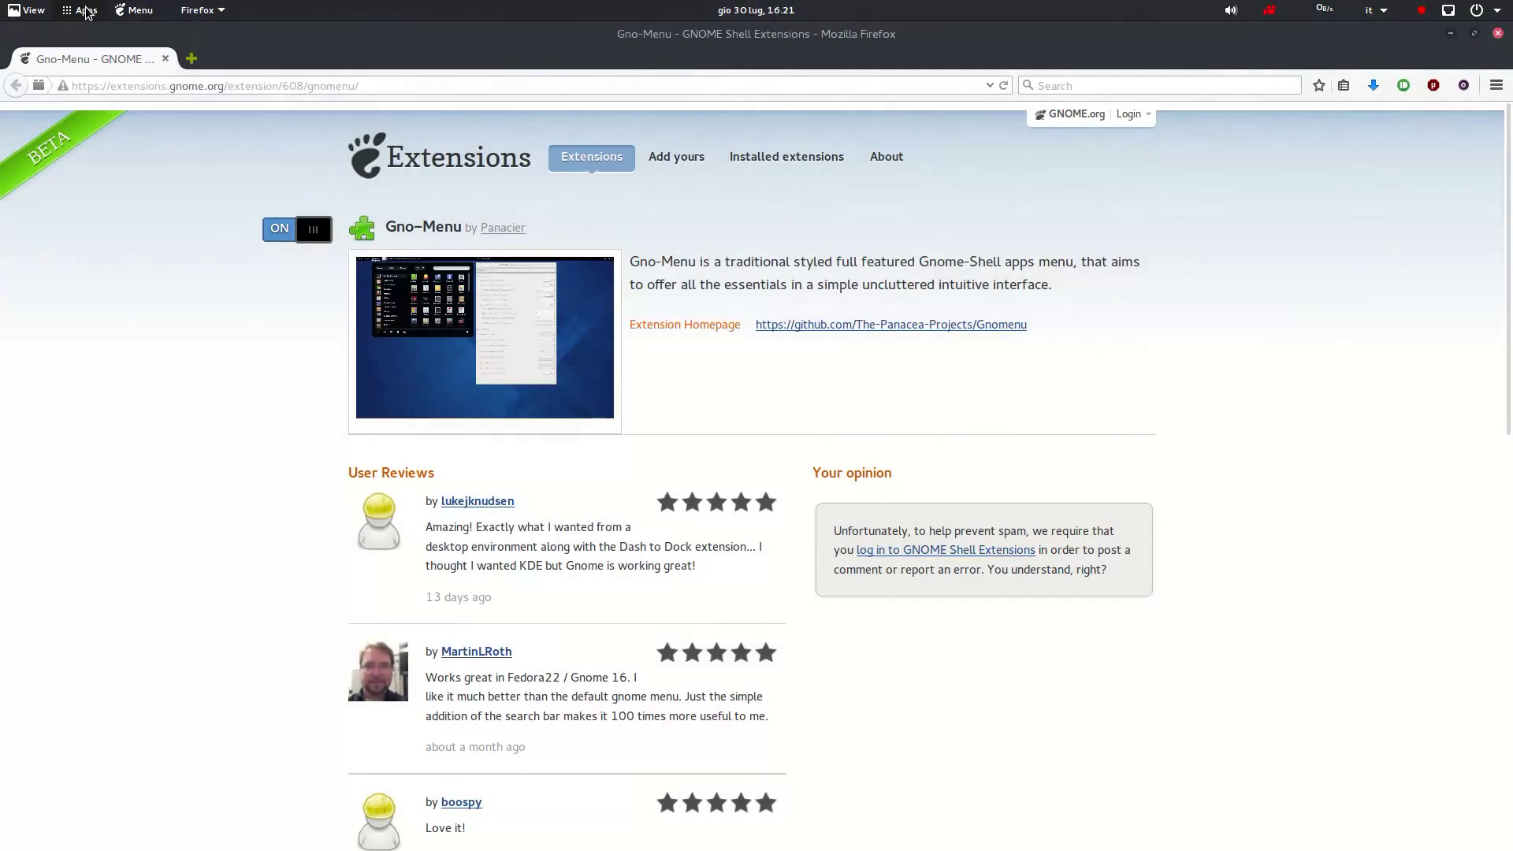
Open Gno-Menu and browse its application categories, including Tutte le applicazioni, Accessori, Istruzione and Strumenti di sistema
click(134, 10)
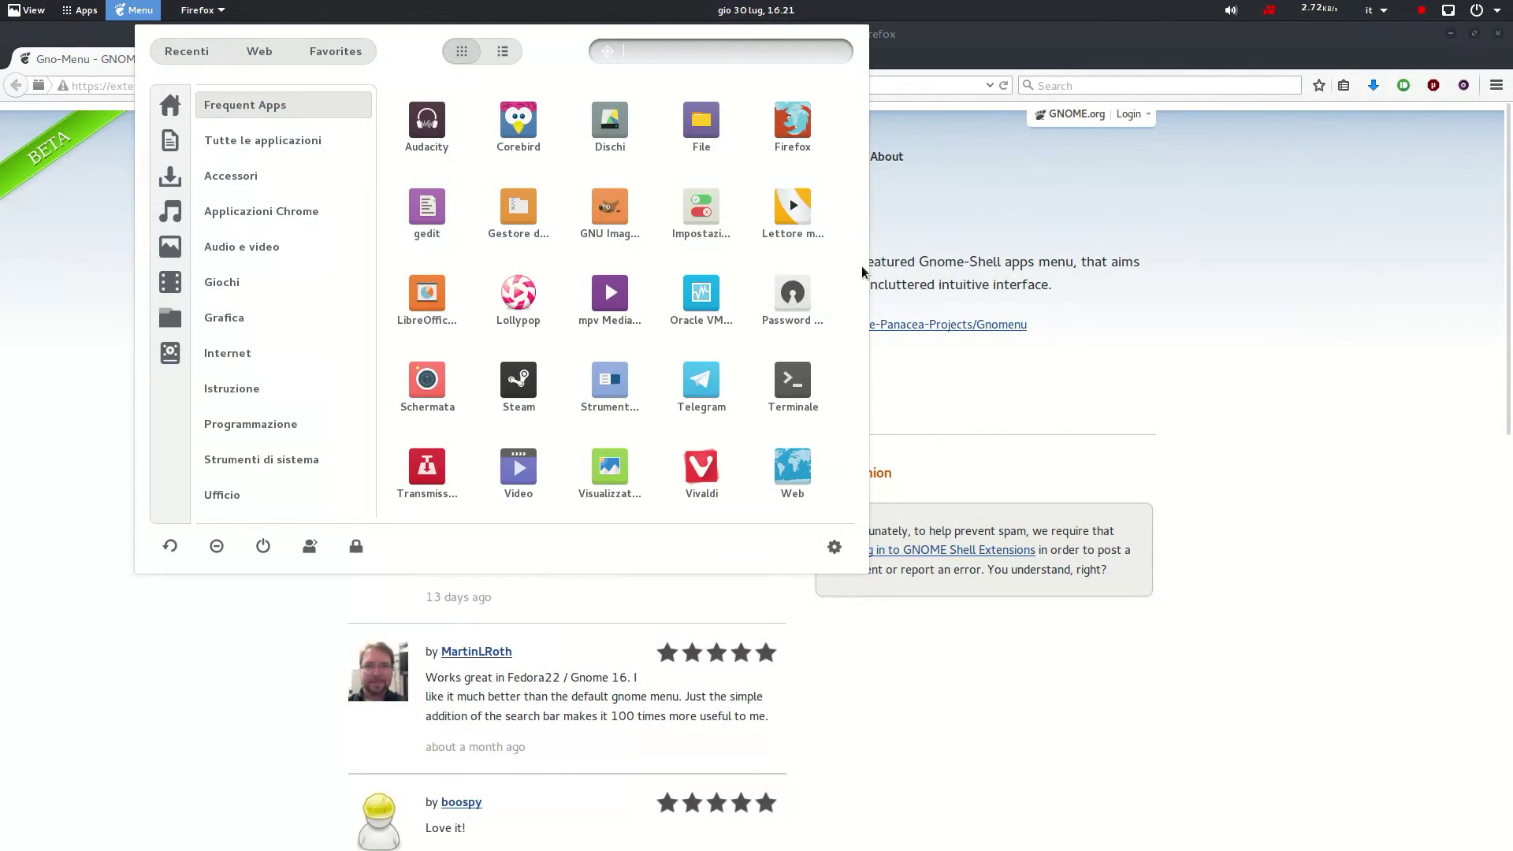
scroll(304, 362, down, 3)
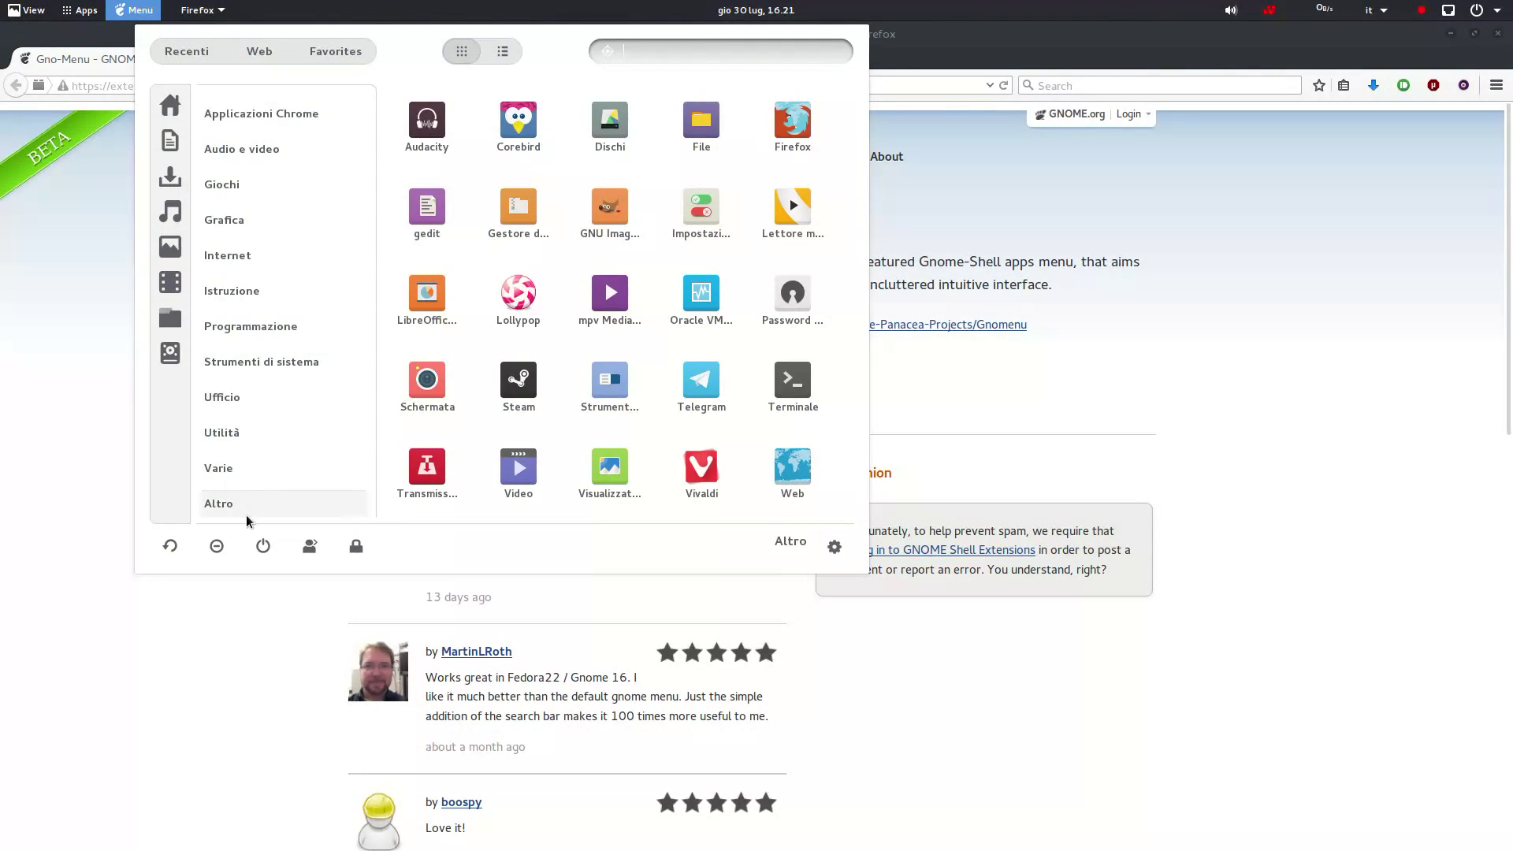
scroll(276, 315, up, 3)
click(264, 141)
scroll(575, 206, down, 4)
scroll(577, 206, down, 1)
click(281, 177)
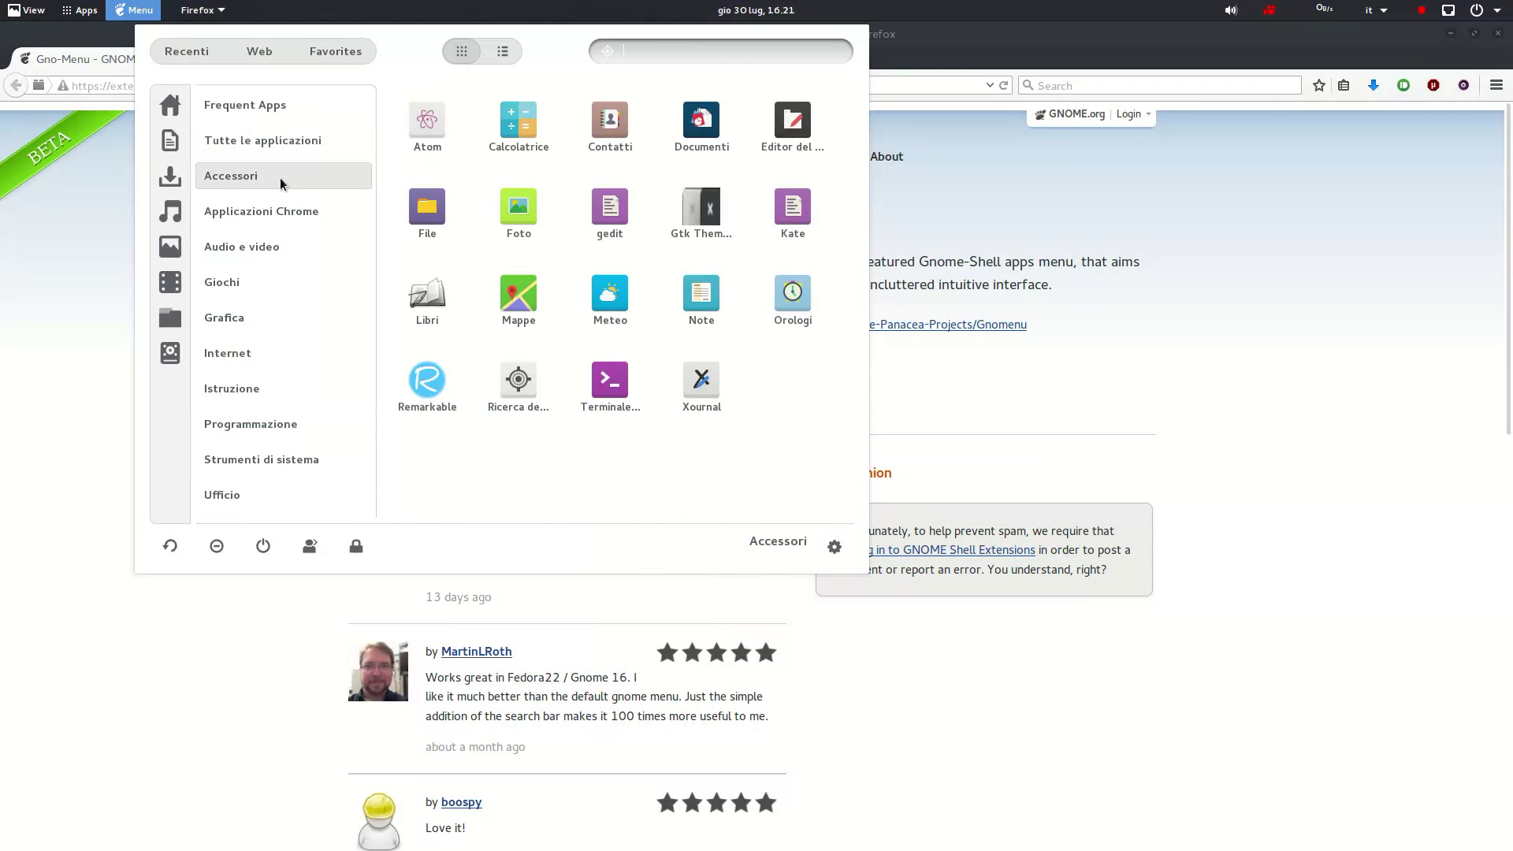
click(280, 246)
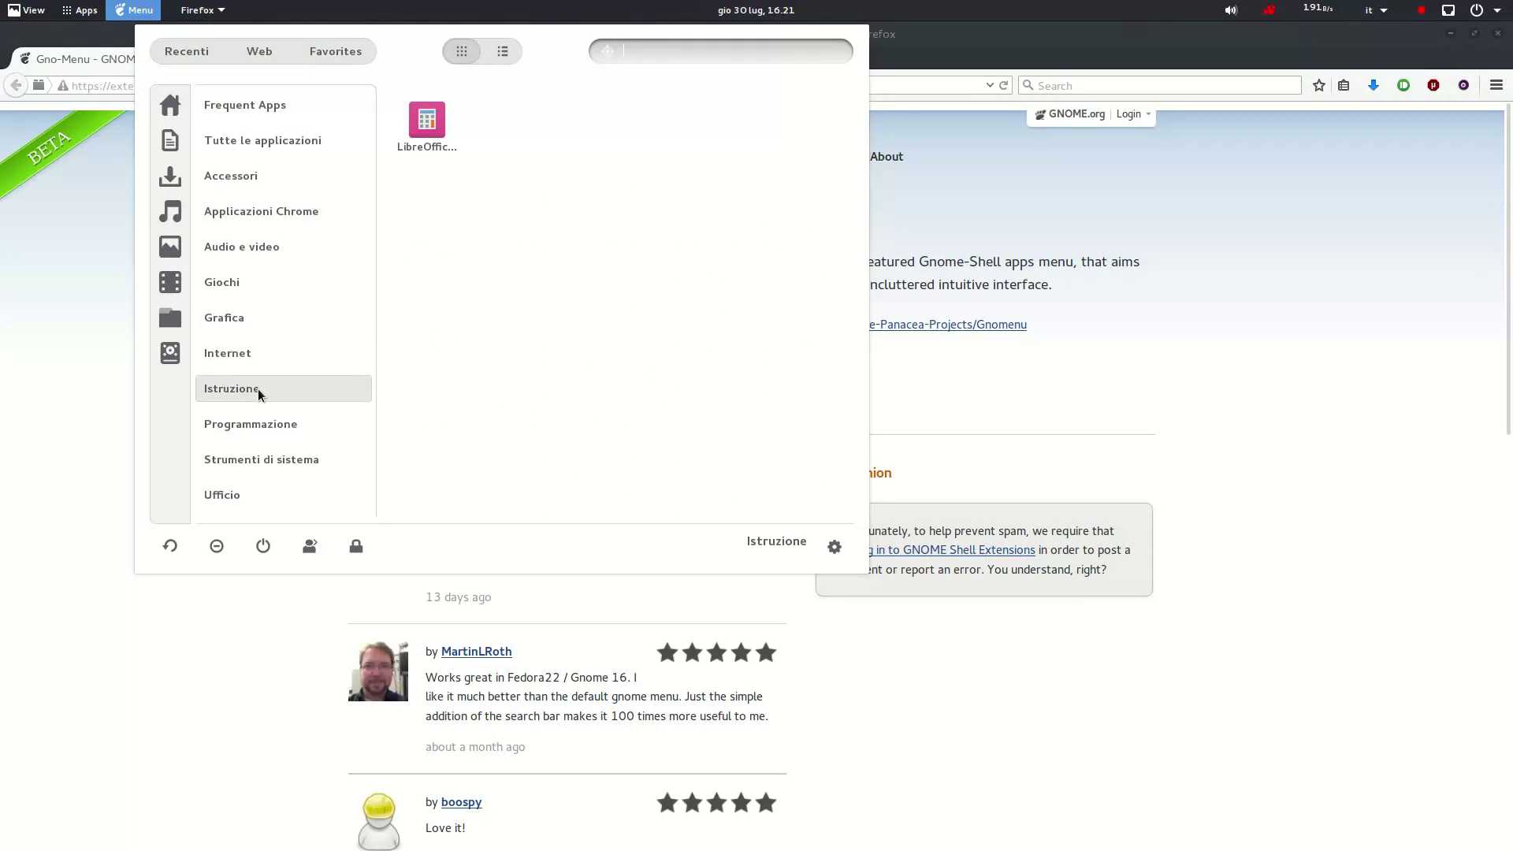
mouse_move(252, 471)
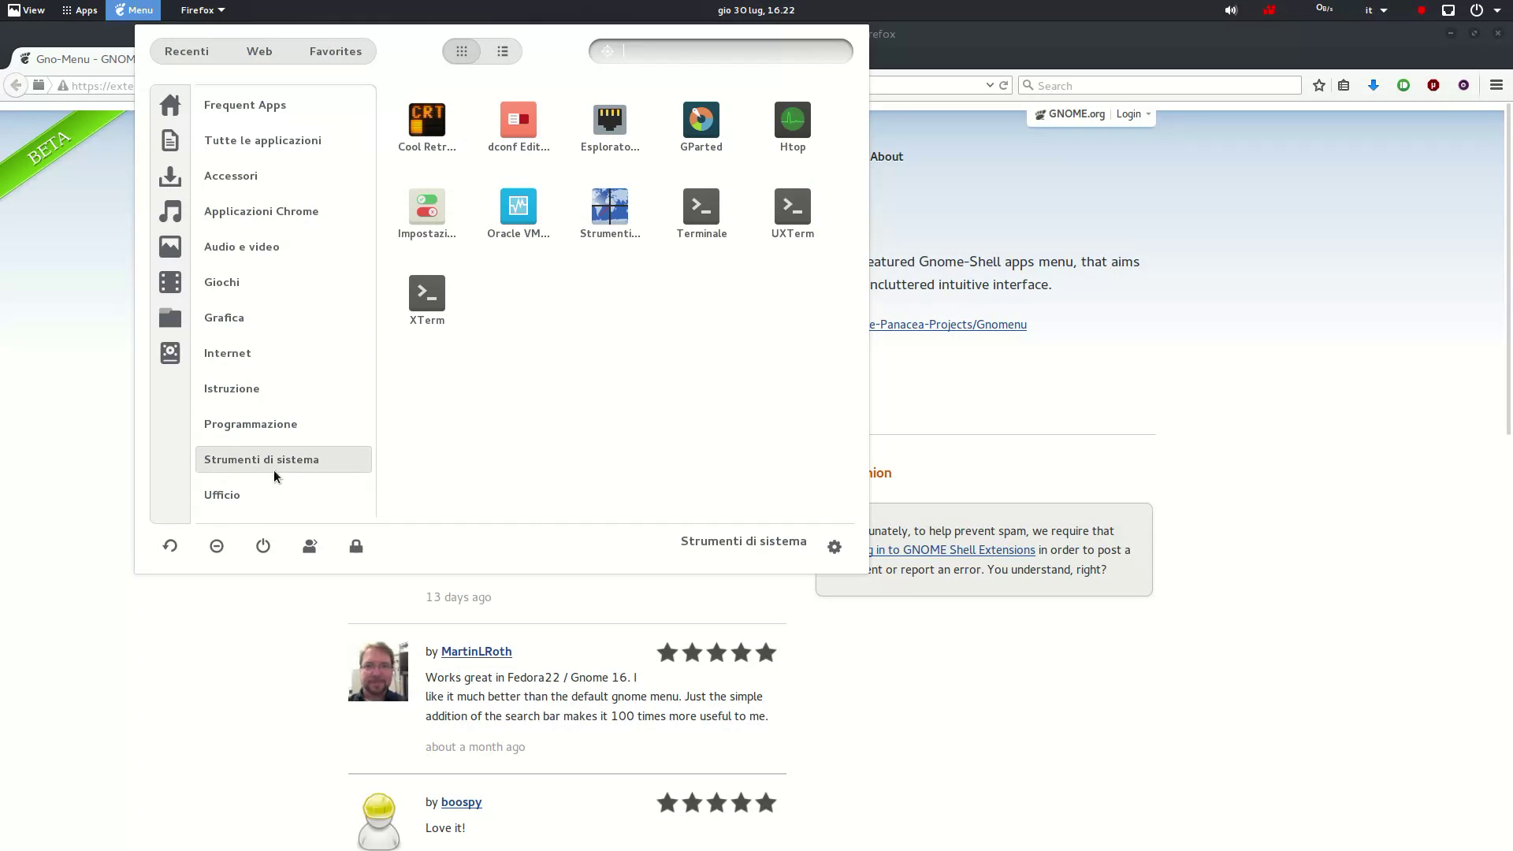
Try Gno-Menu's folder shortcuts by opening the Documenti and Immagini folders, and close the file manager windows
click(181, 136)
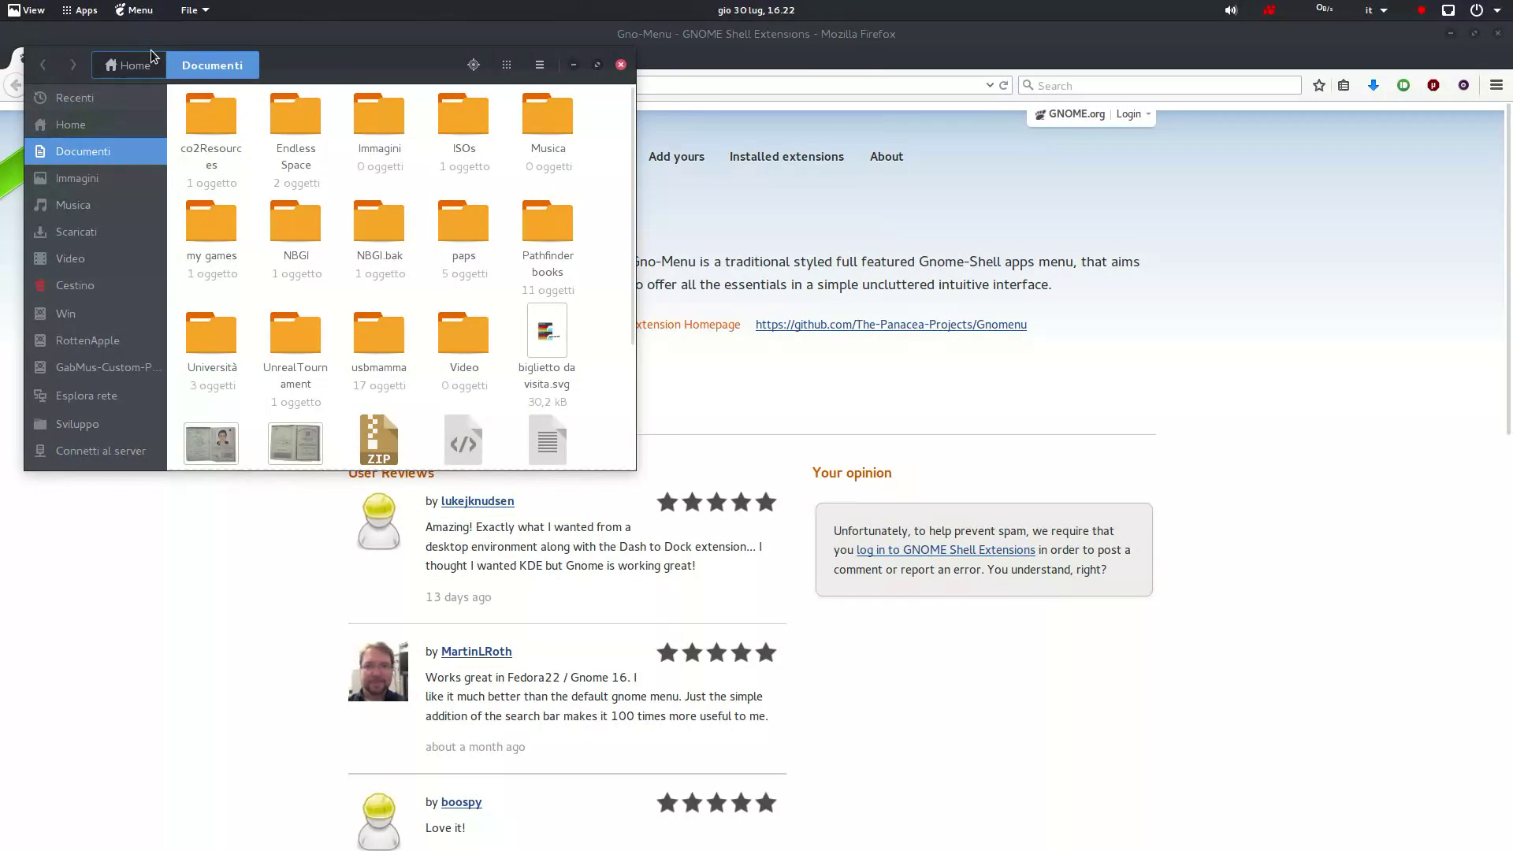
click(139, 10)
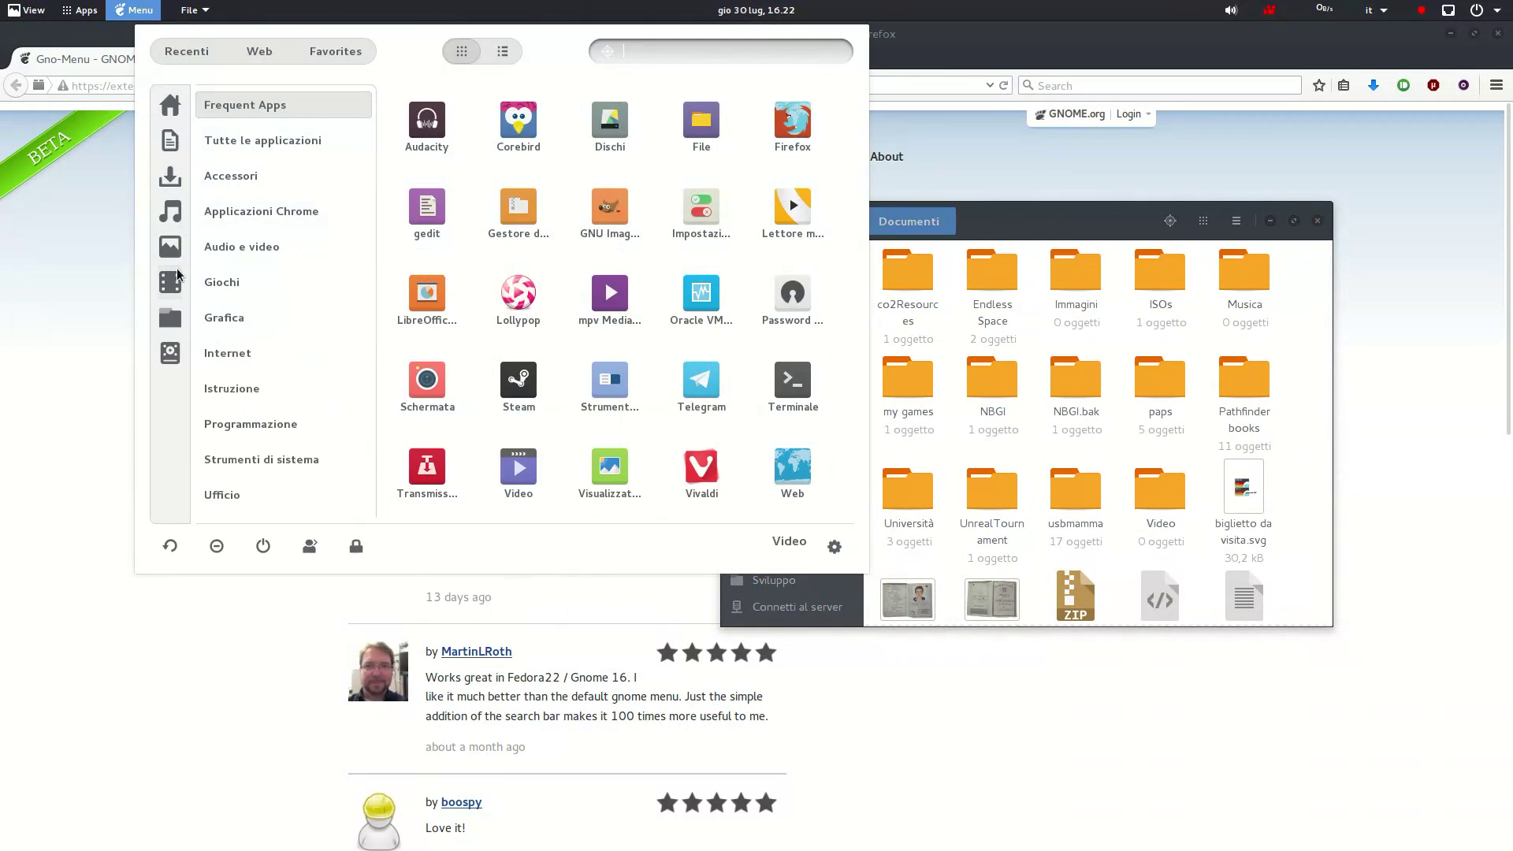
click(171, 234)
drag(890, 190, 541, 131)
click(777, 129)
click(1317, 220)
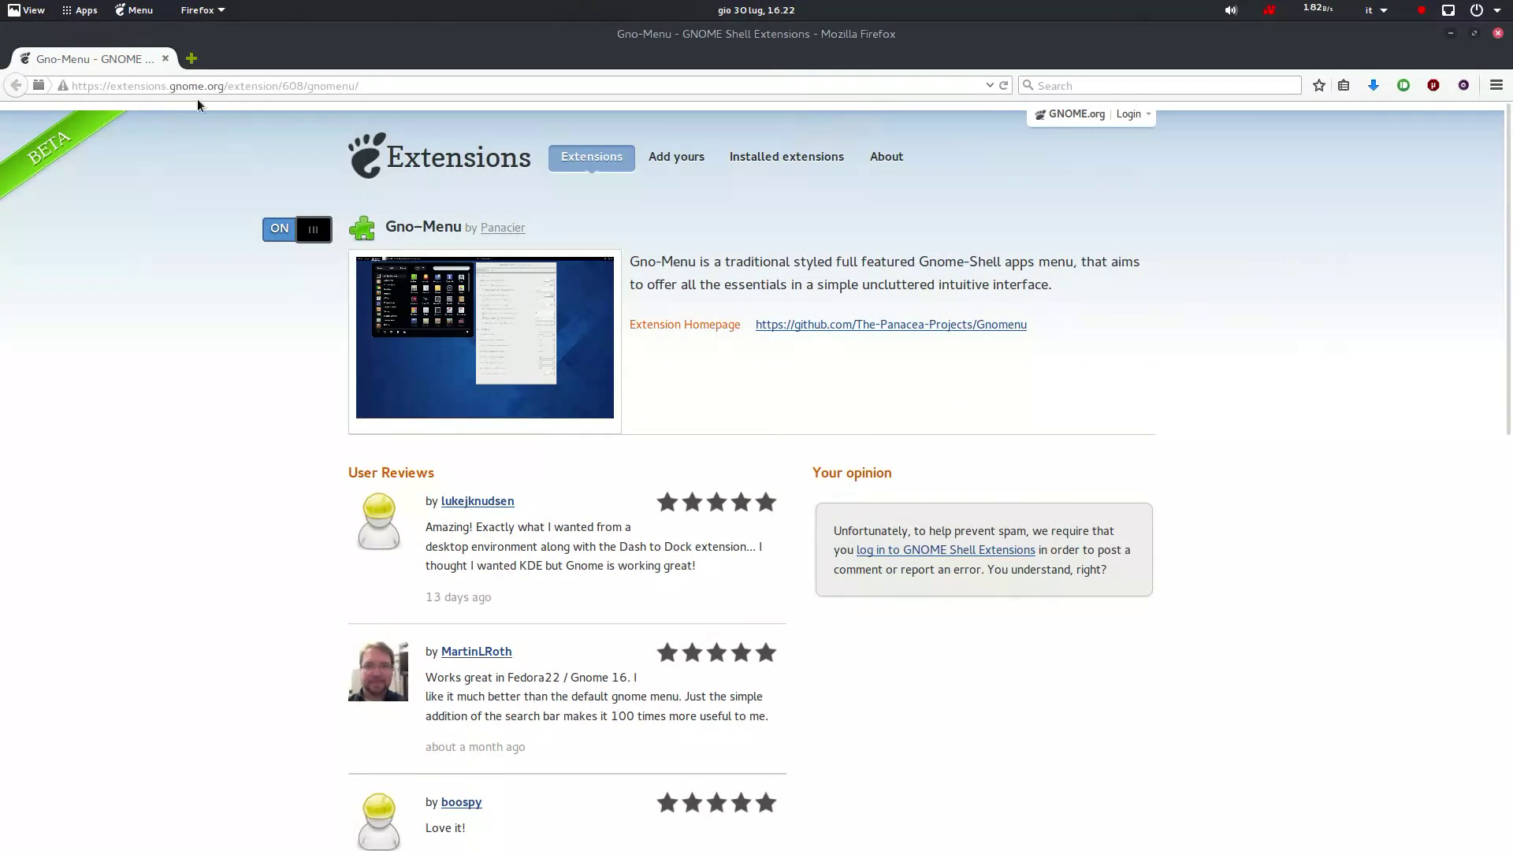
Reopen Gno-Menu and look through its Recenti, Web and Favorites sections
click(148, 14)
click(181, 55)
click(181, 54)
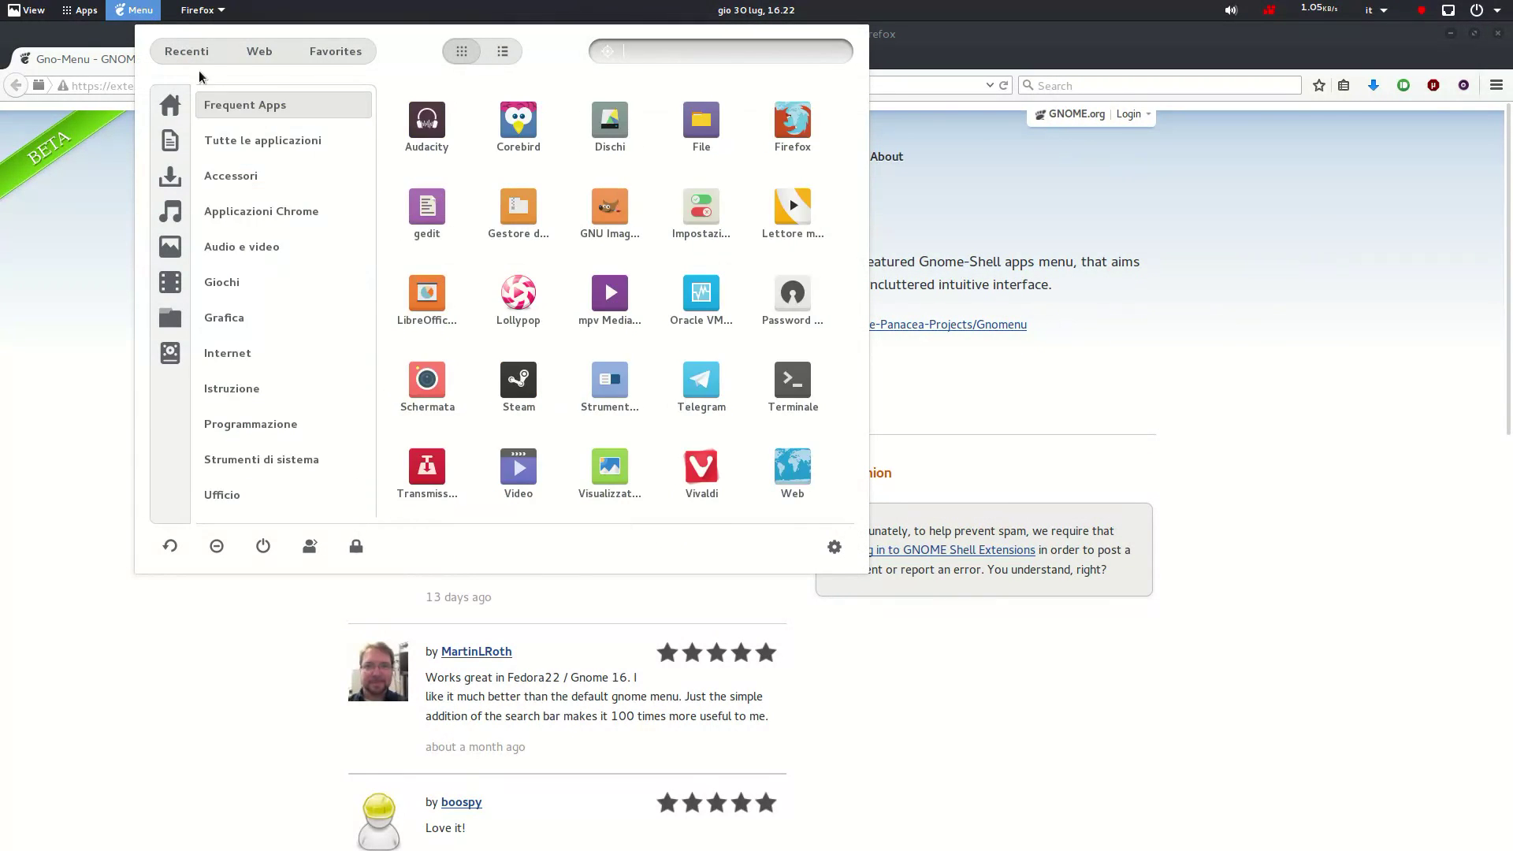
click(197, 56)
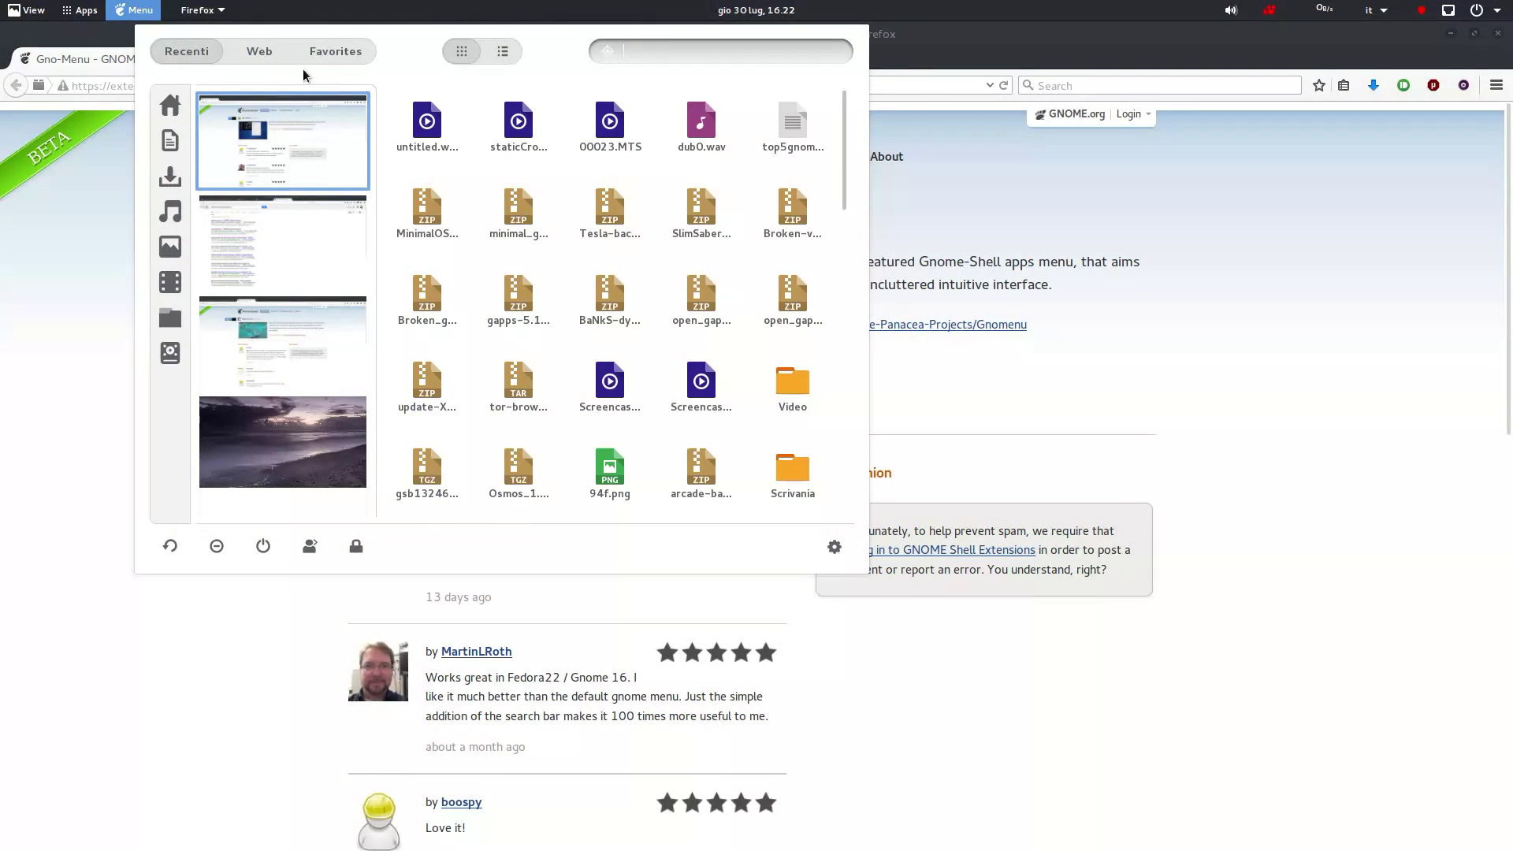
click(268, 53)
click(347, 52)
Try the workspace thumbnails in Gno-Menu by switching to the second and third workspaces, and return to Favorites
click(293, 243)
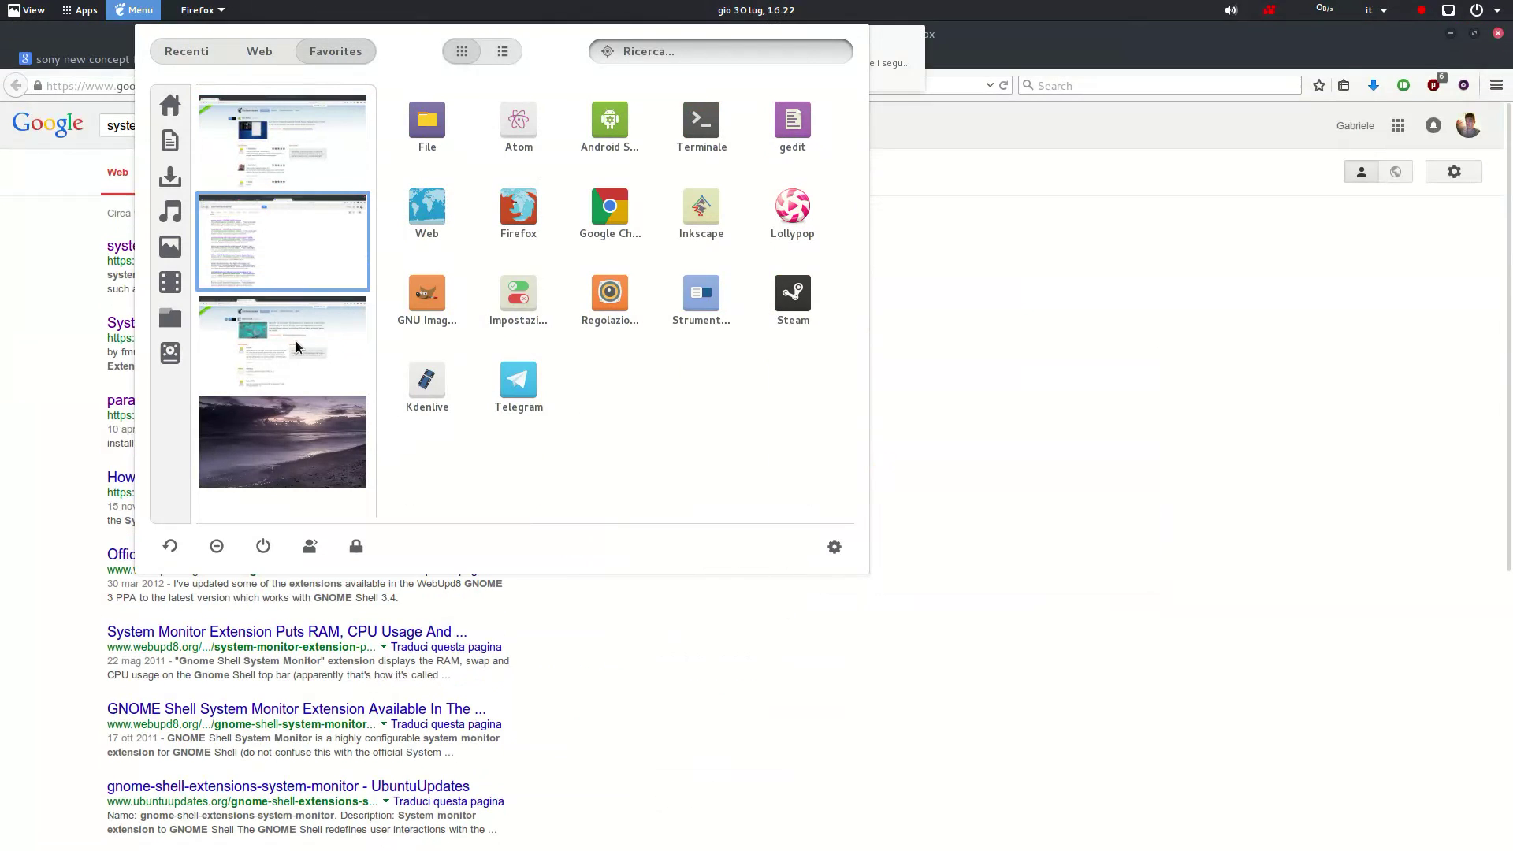
click(295, 343)
click(321, 55)
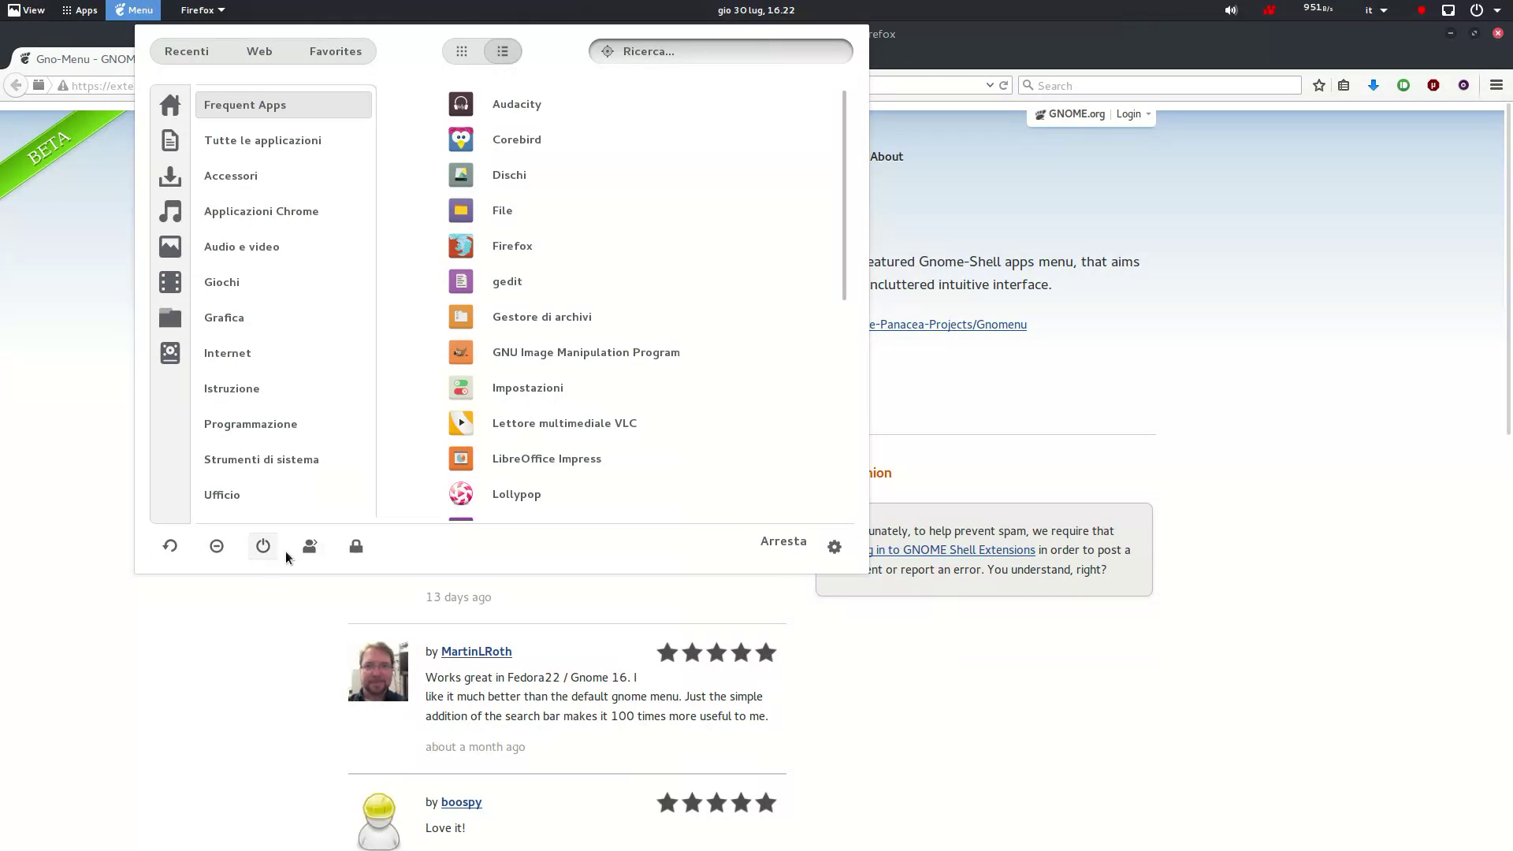
Open Gno-Menu's preferences, enlarge the window, review the panel and menu settings, and close it
click(834, 547)
drag(733, 312, 472, 149)
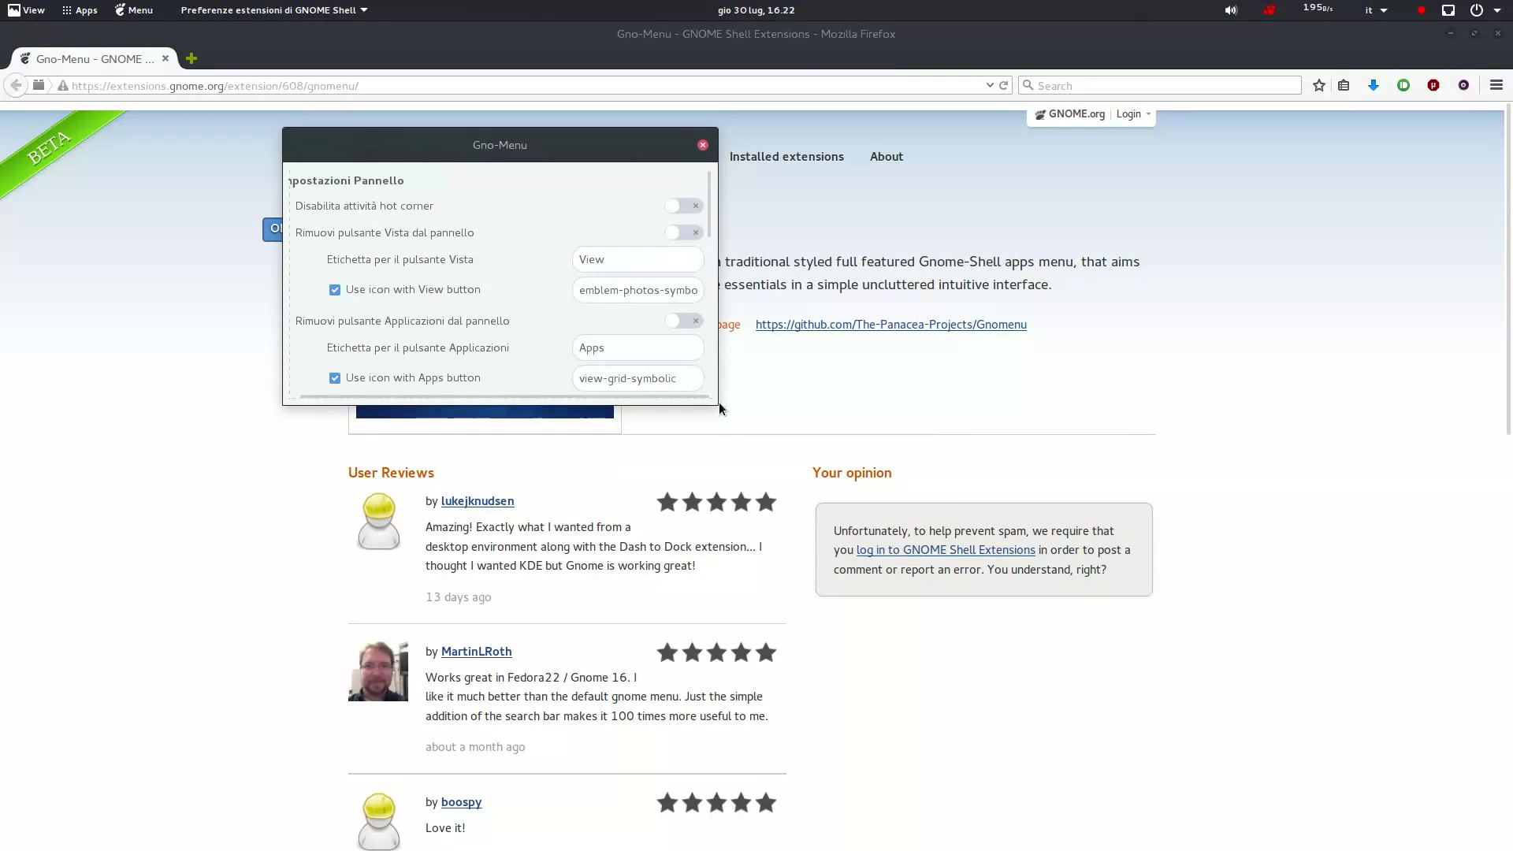
drag(719, 401, 1319, 804)
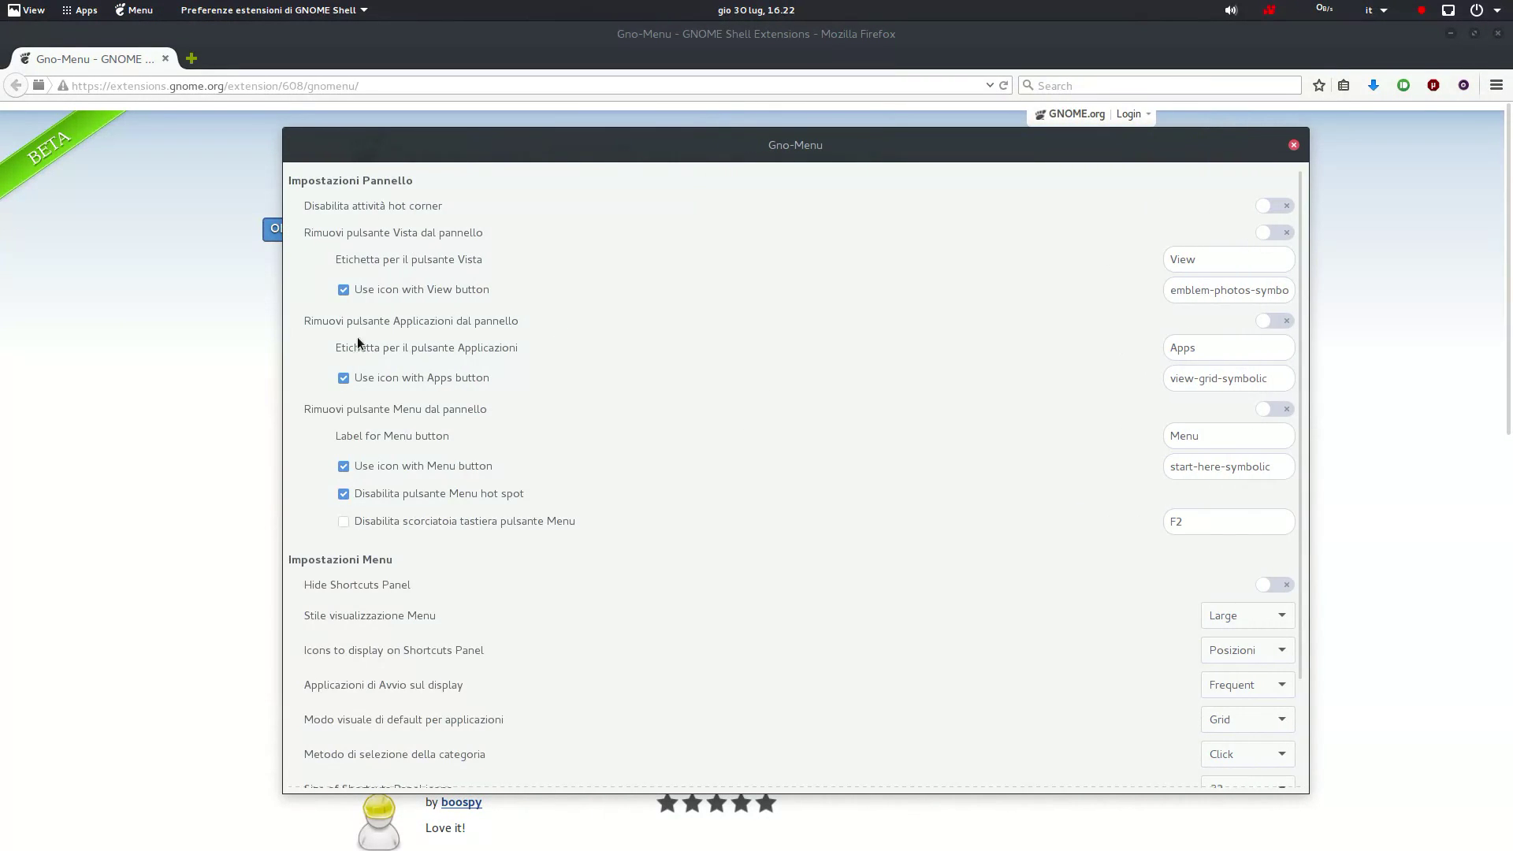
scroll(604, 301, down, 3)
scroll(604, 301, up, 3)
click(1293, 145)
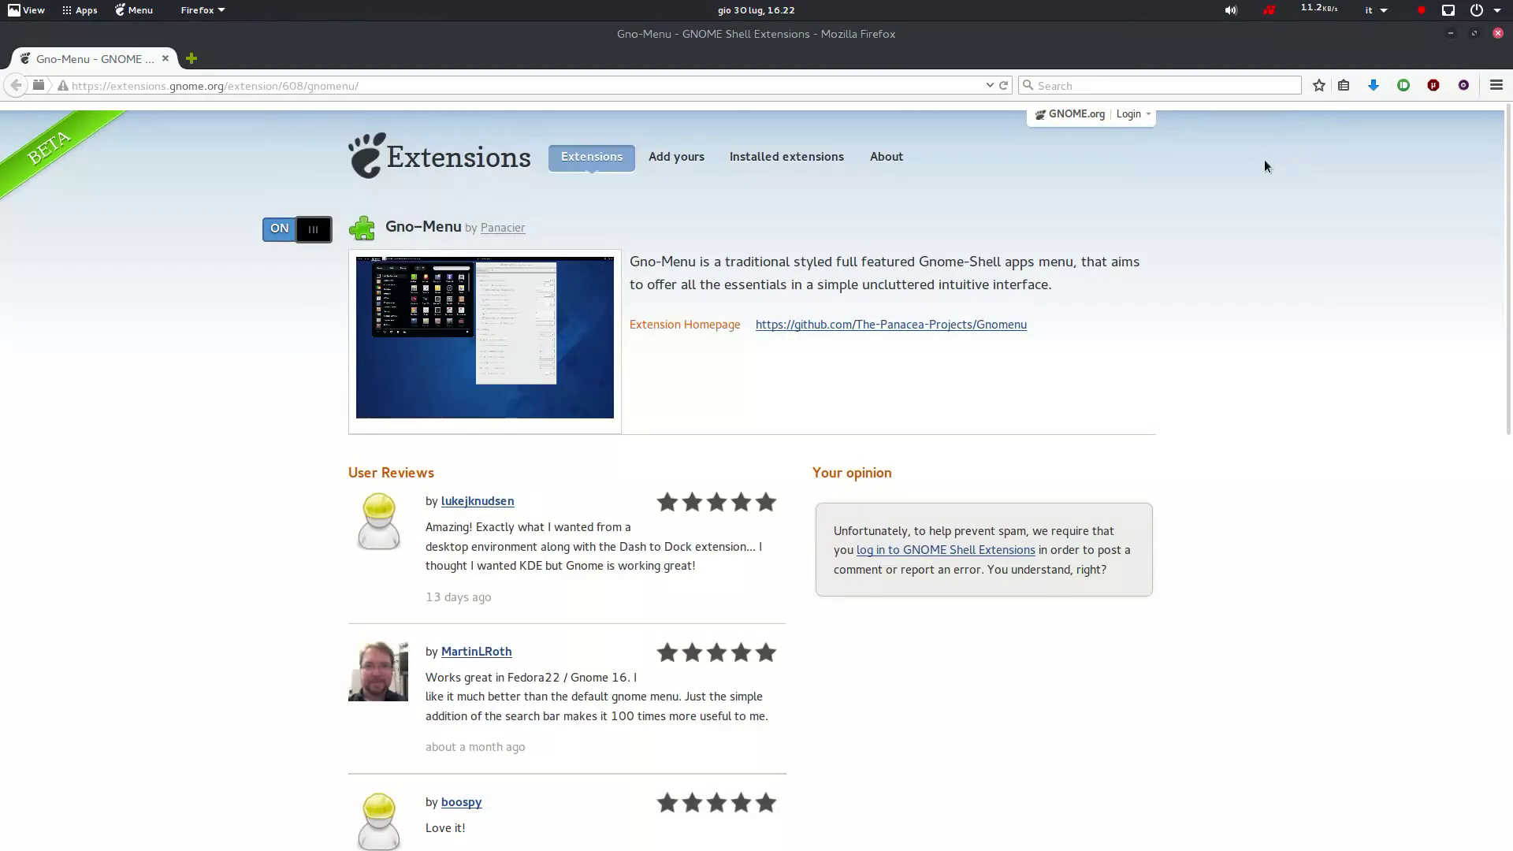